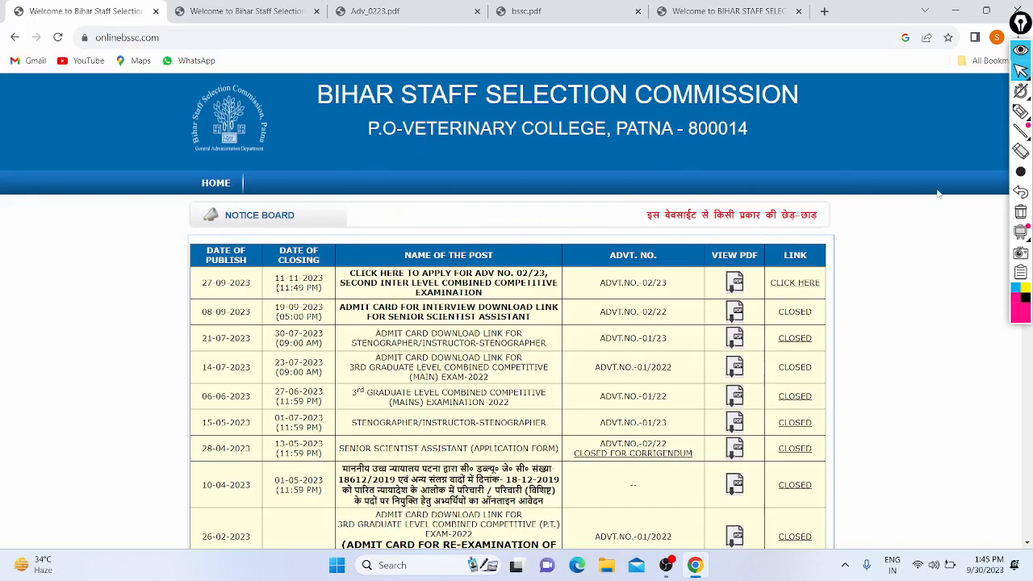
left_click(1021, 111)
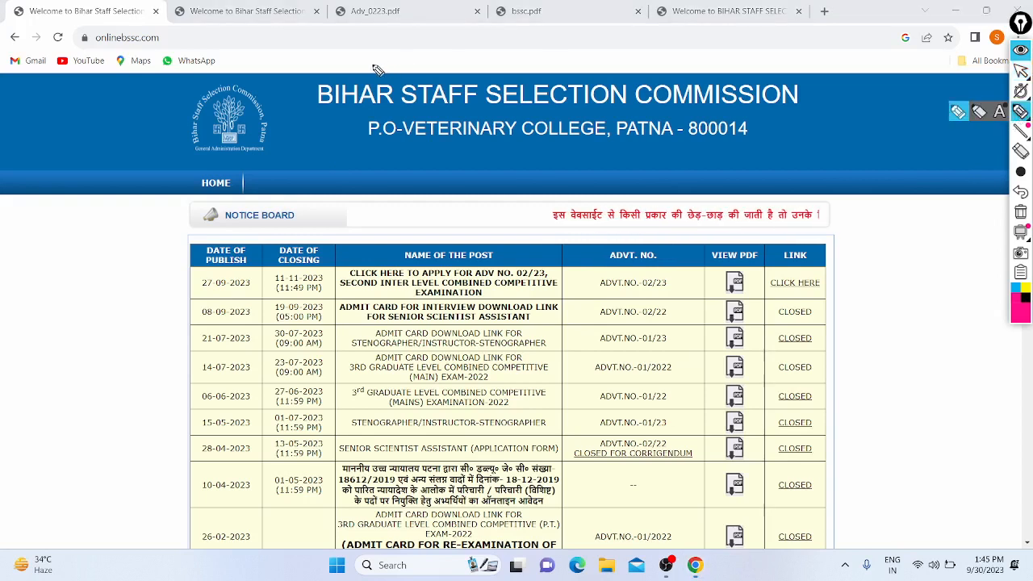
mouse_move(83, 50)
left_mouse_down()
mouse_move(121, 6)
mouse_move(113, 68)
left_mouse_up()
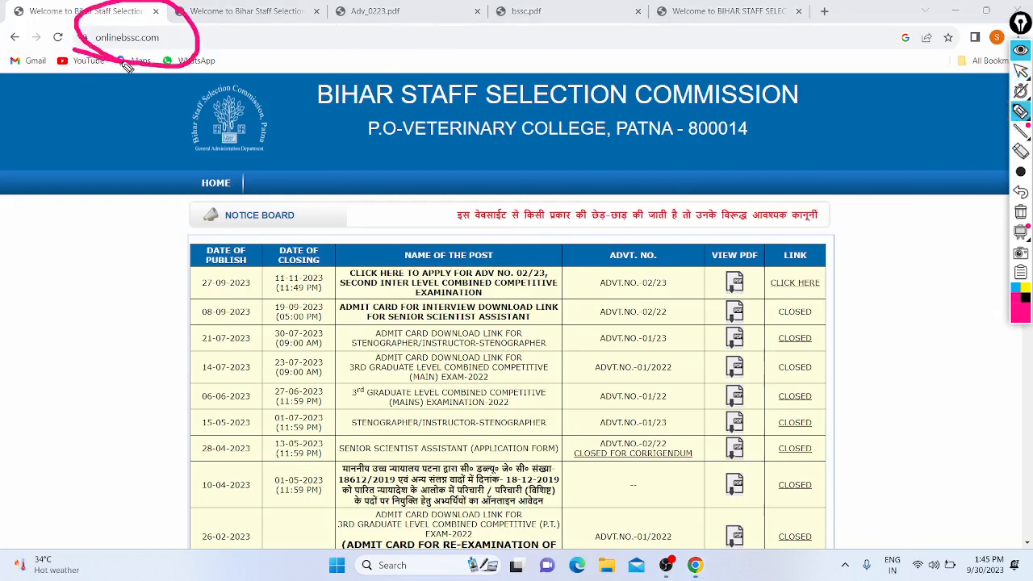
left_click(1023, 195)
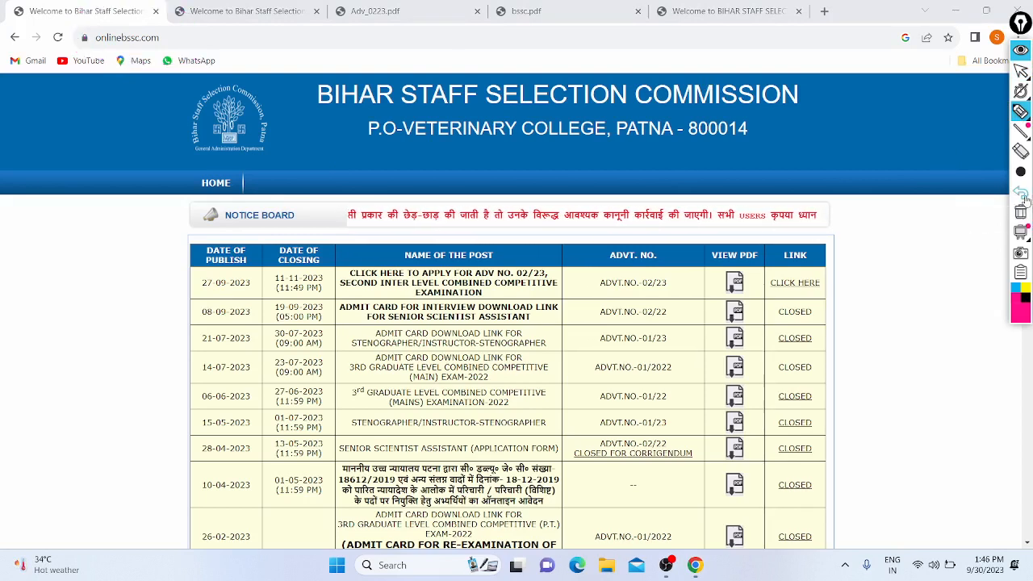
mouse_move(1021, 71)
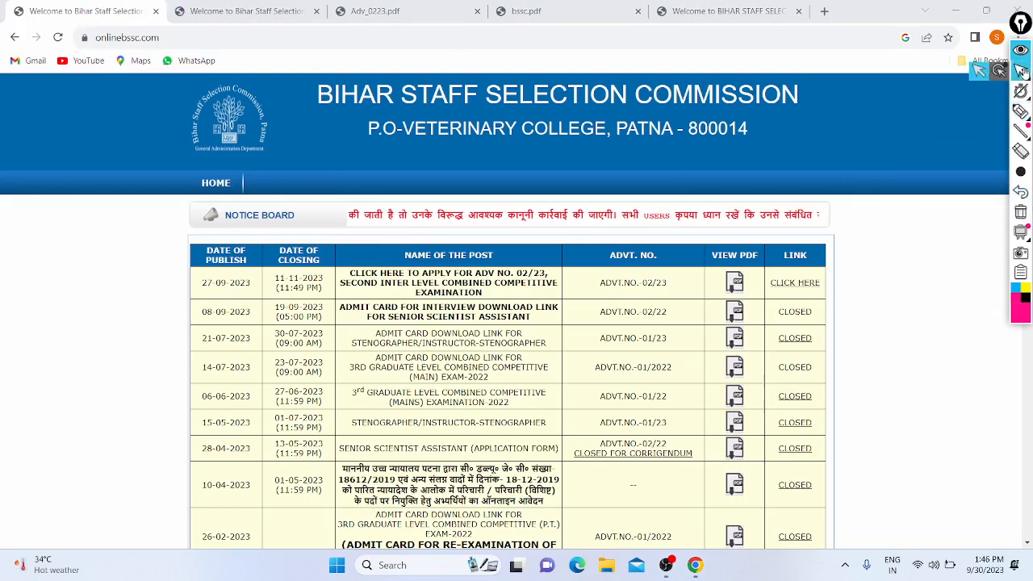
scroll(15, 223, "down", 4)
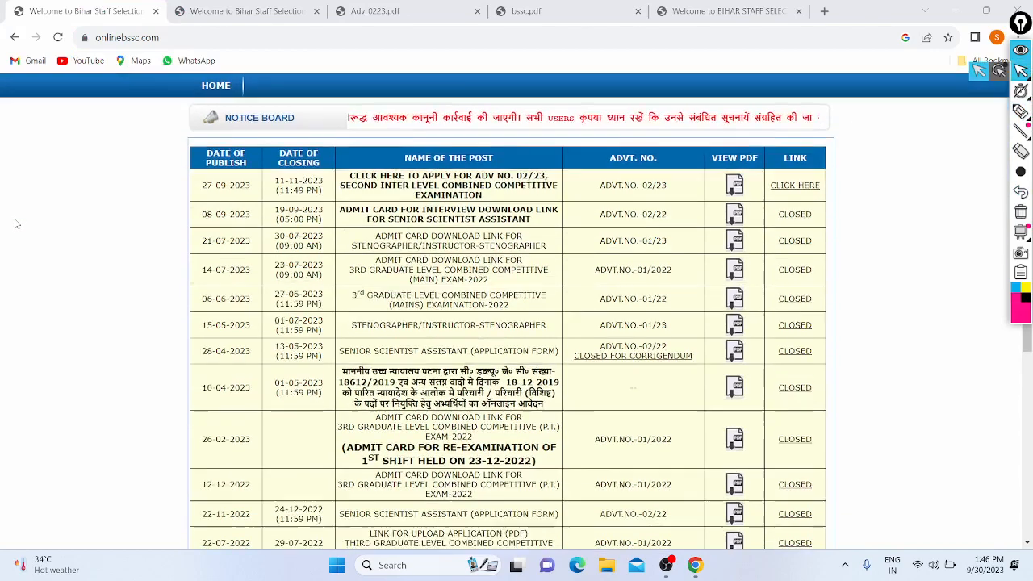
scroll(15, 223, "up", 4)
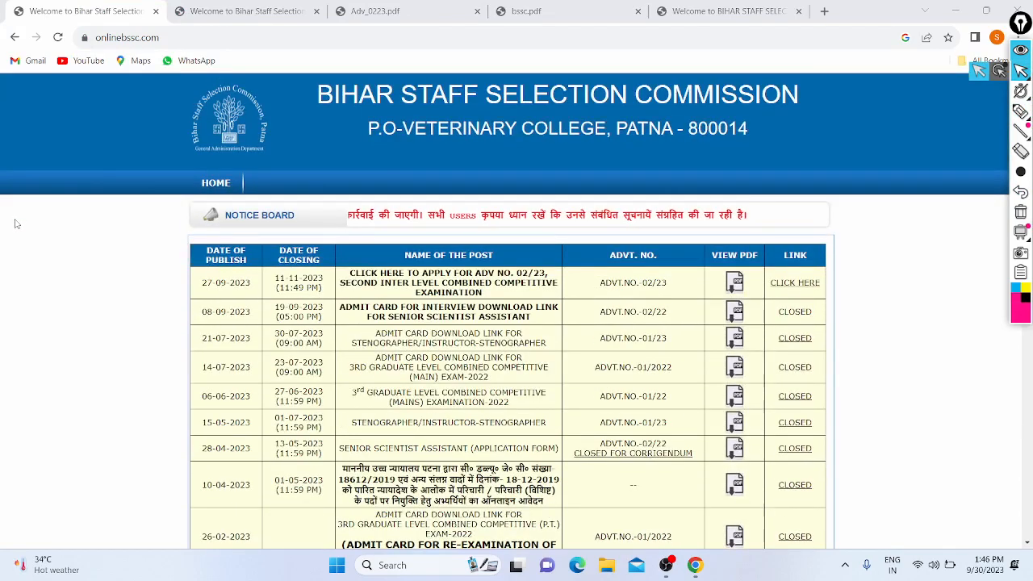
scroll(751, 228, "down", 4)
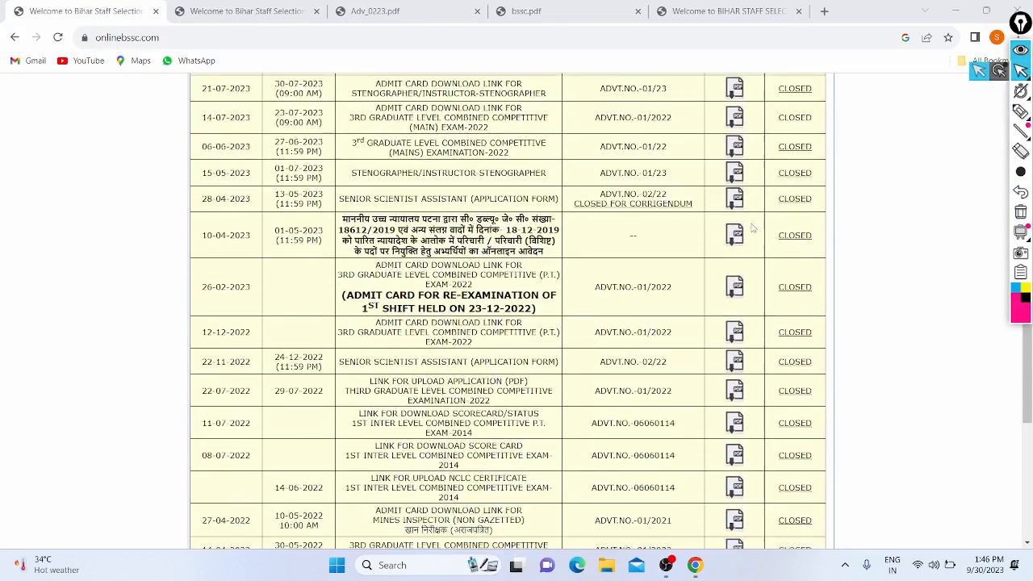
scroll(751, 228, "up", 4)
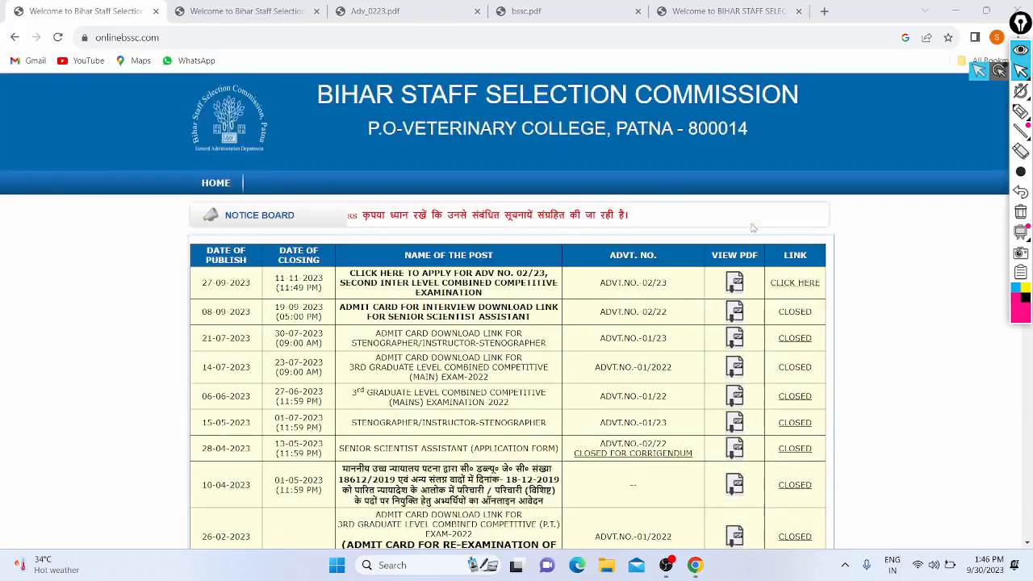
- Switch to the 2023interlevel page and pen-mark its web address and application start and closing dates
left_click(242, 11)
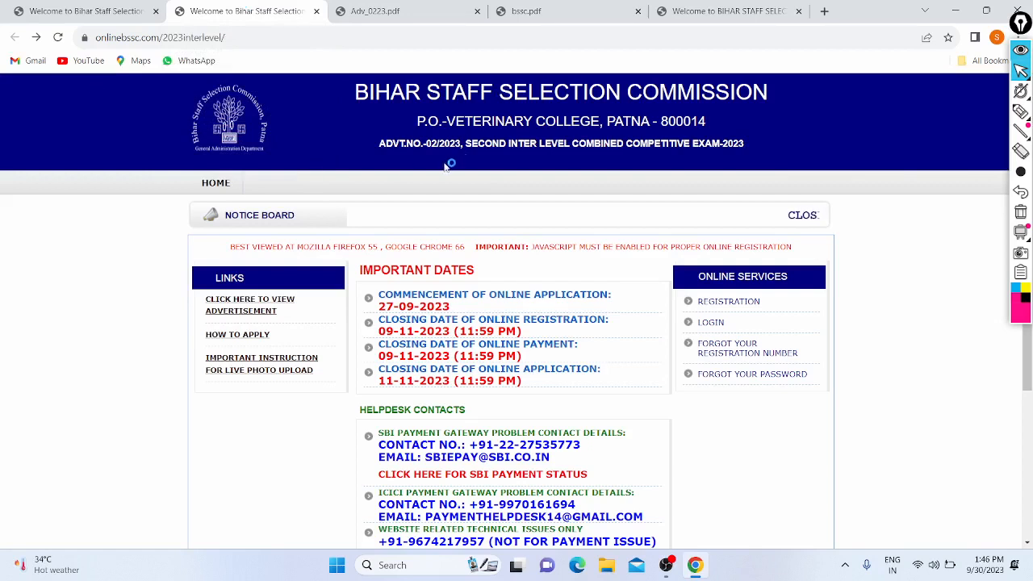
left_click(1021, 111)
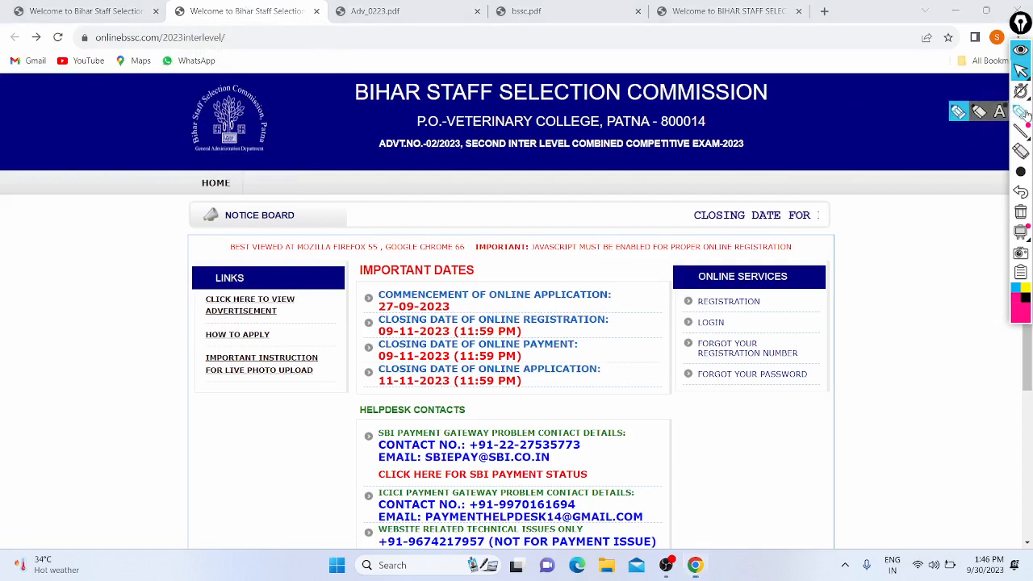
mouse_move(74, 58)
left_mouse_down()
mouse_move(249, 49)
mouse_move(38, 64)
mouse_move(198, 95)
left_mouse_up()
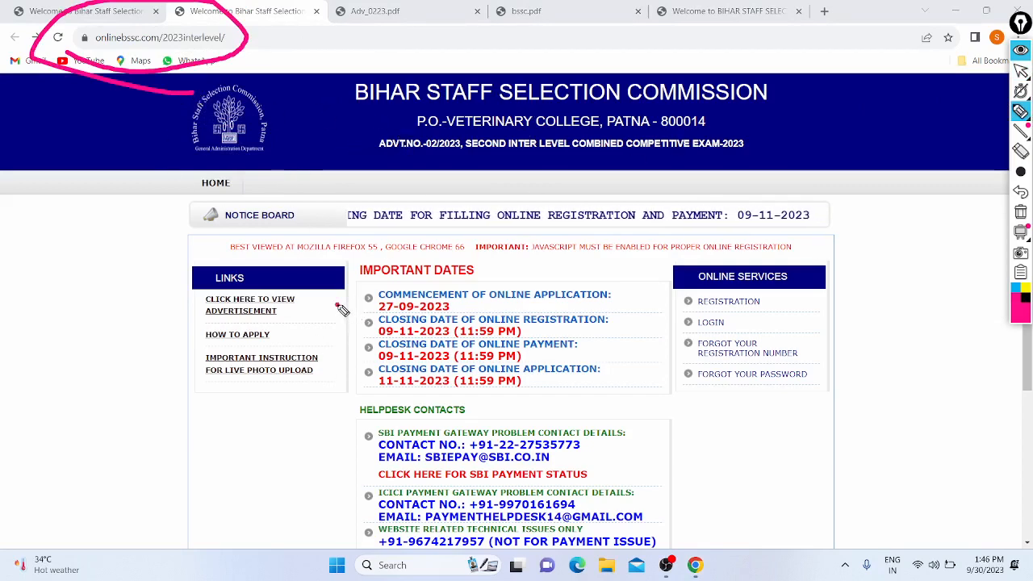
mouse_move(336, 305)
left_mouse_down()
mouse_move(338, 287)
mouse_move(363, 310)
mouse_move(319, 325)
mouse_move(342, 312)
mouse_move(324, 305)
mouse_move(444, 314)
left_mouse_up()
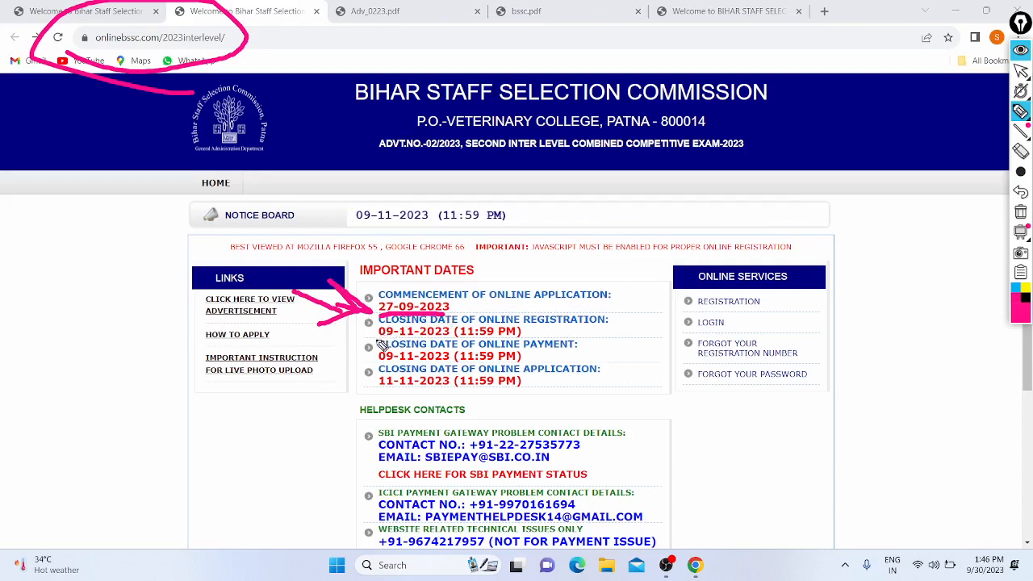
left_click_drag(377, 339, 458, 342)
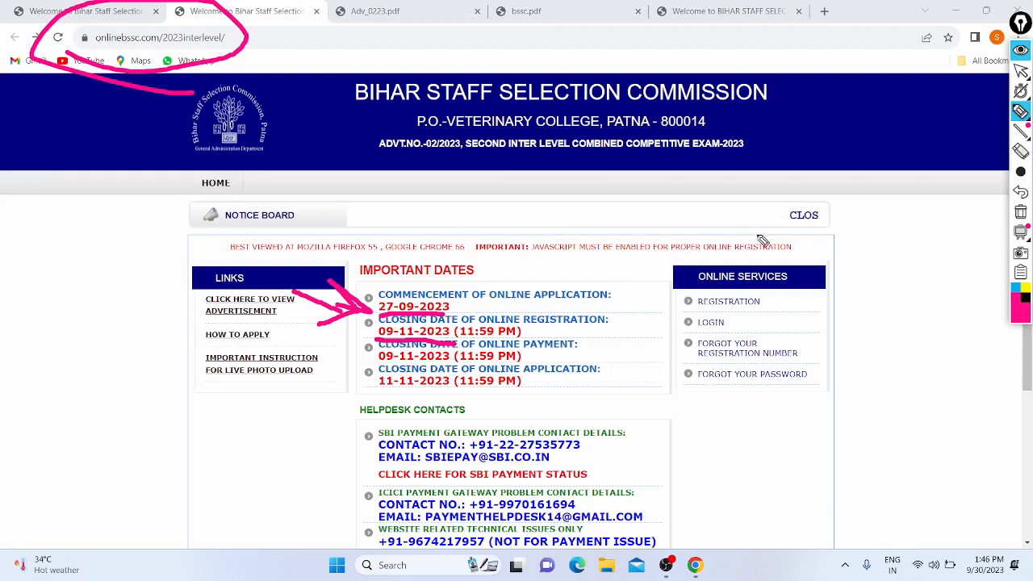
- Undo those marks, highlight the payment and application closing dates, then erase all annotations
left_click(1021, 194)
left_click(1021, 194)
left_click(1020, 194)
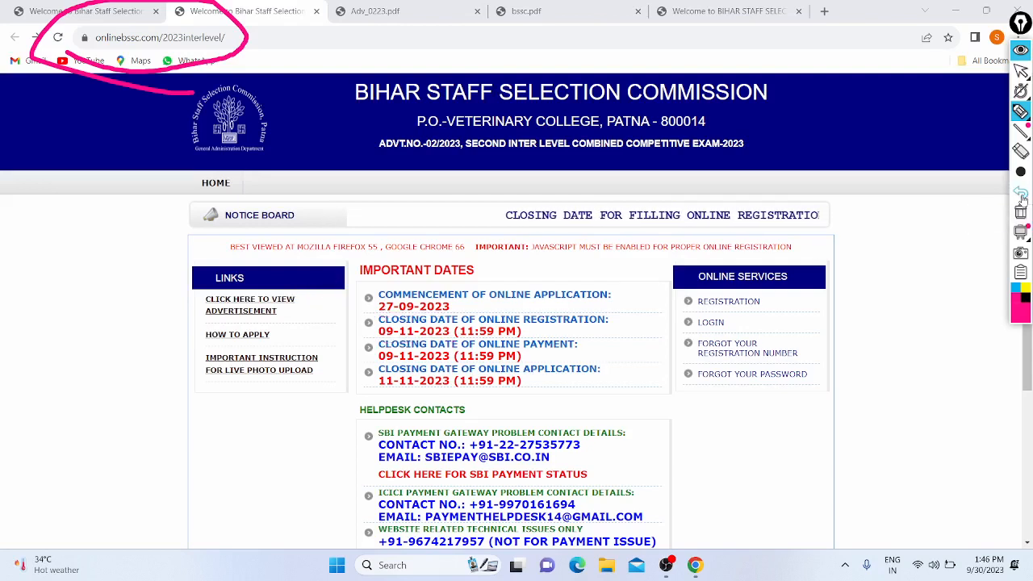
left_click(1021, 194)
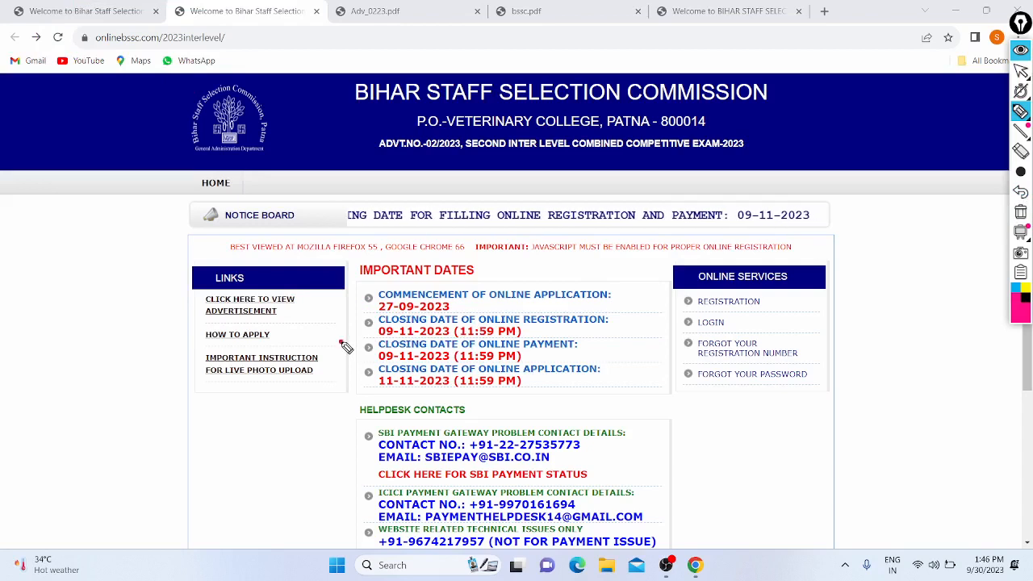
left_click_drag(341, 344, 355, 358)
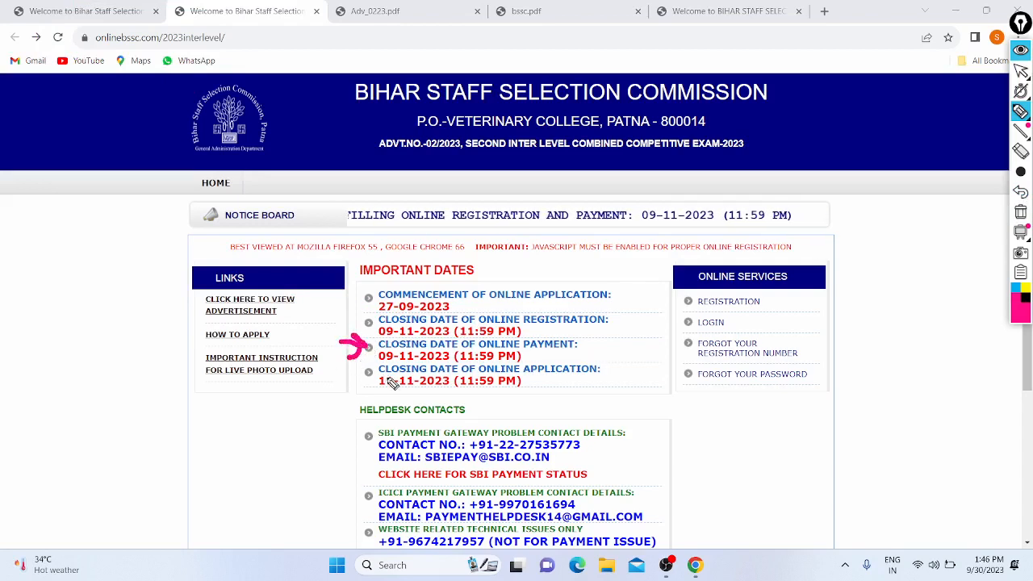
mouse_move(373, 396)
left_mouse_down()
mouse_move(442, 403)
mouse_move(339, 427)
mouse_move(442, 429)
left_mouse_up()
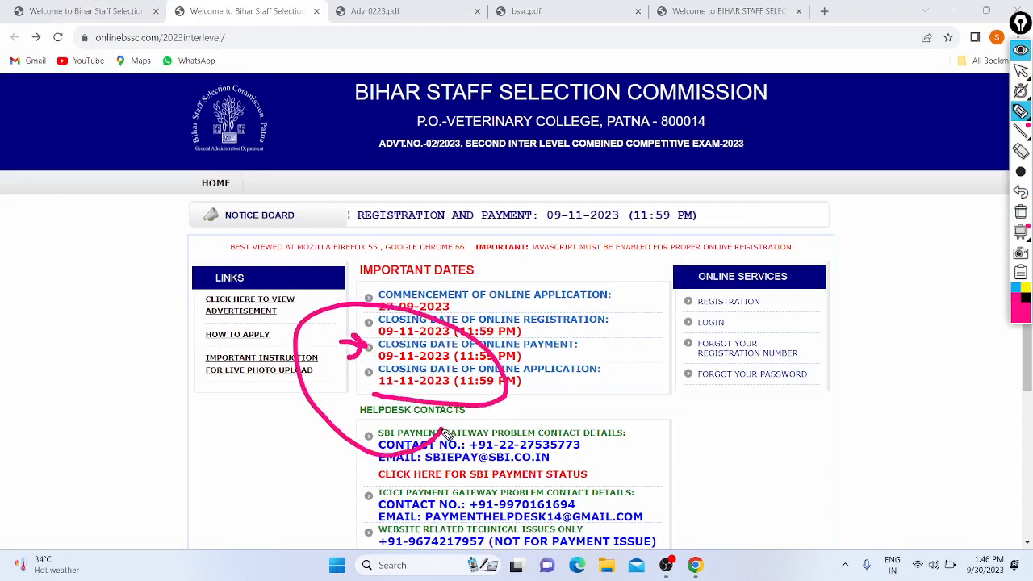
left_click(1020, 208)
left_click(1019, 71)
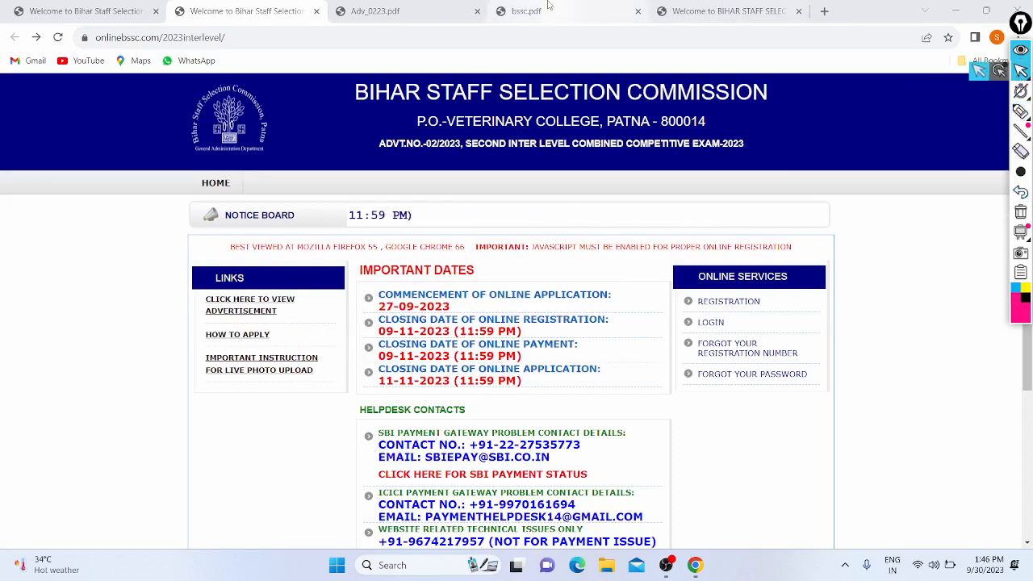
left_click(448, 5)
scroll(384, 167, "down", 6)
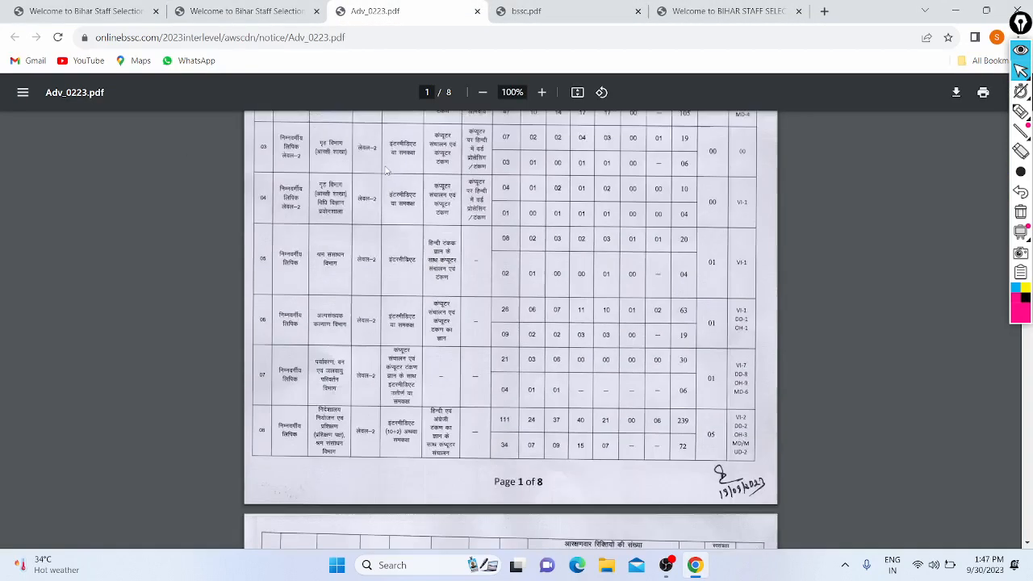
scroll(384, 167, "up", 6)
left_click(557, 5)
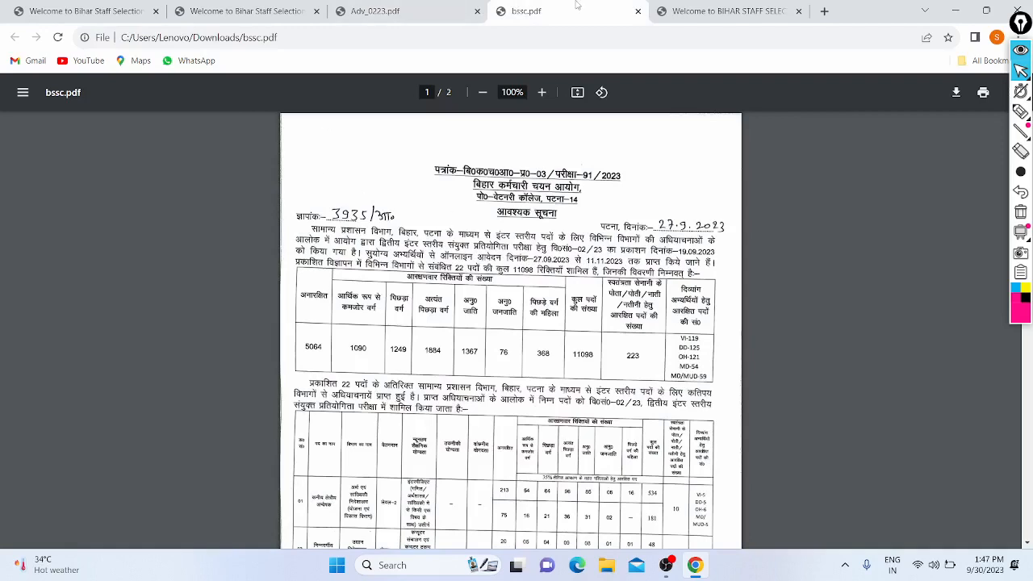
left_click(678, 8)
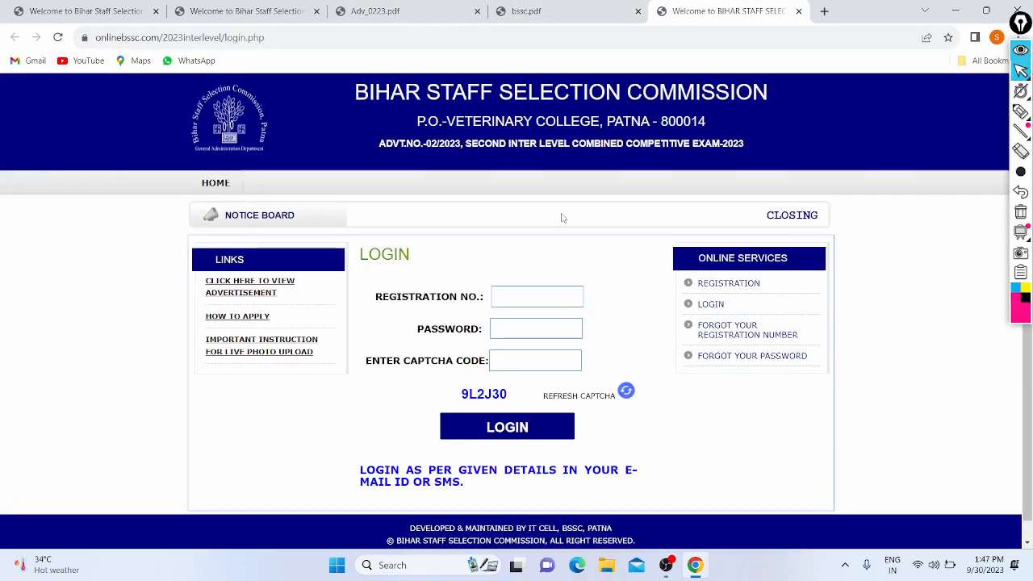
scroll(562, 218, "down", 1)
scroll(562, 218, "up", 1)
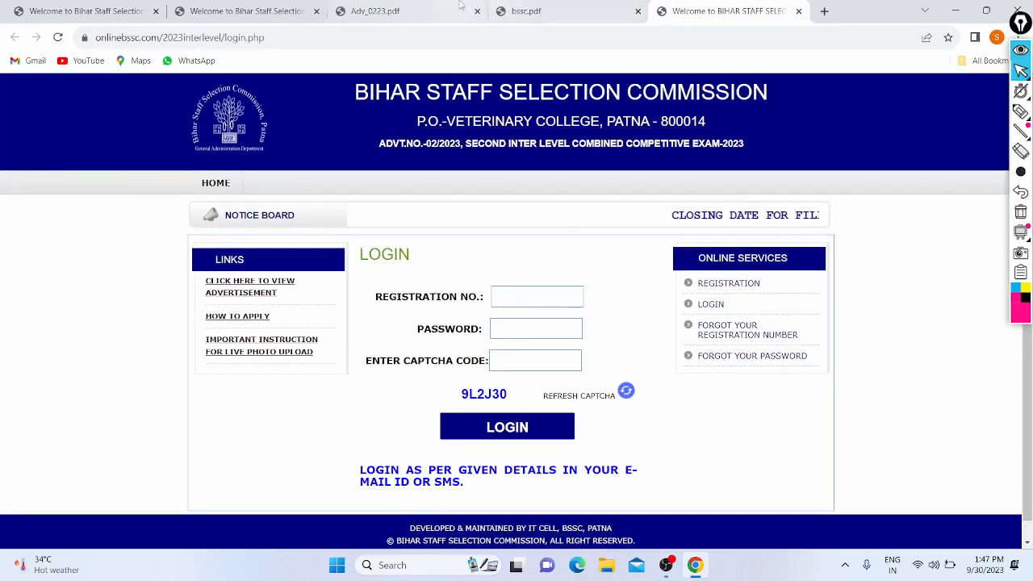
left_click(242, 10)
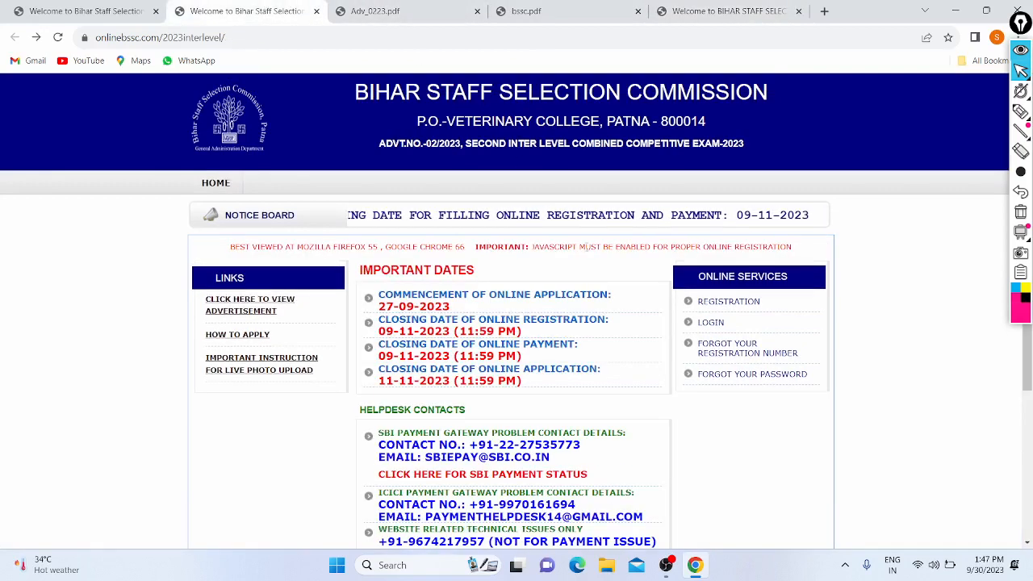
- Open the new candidate registration form and highlight its session expiry warning
left_click(727, 302)
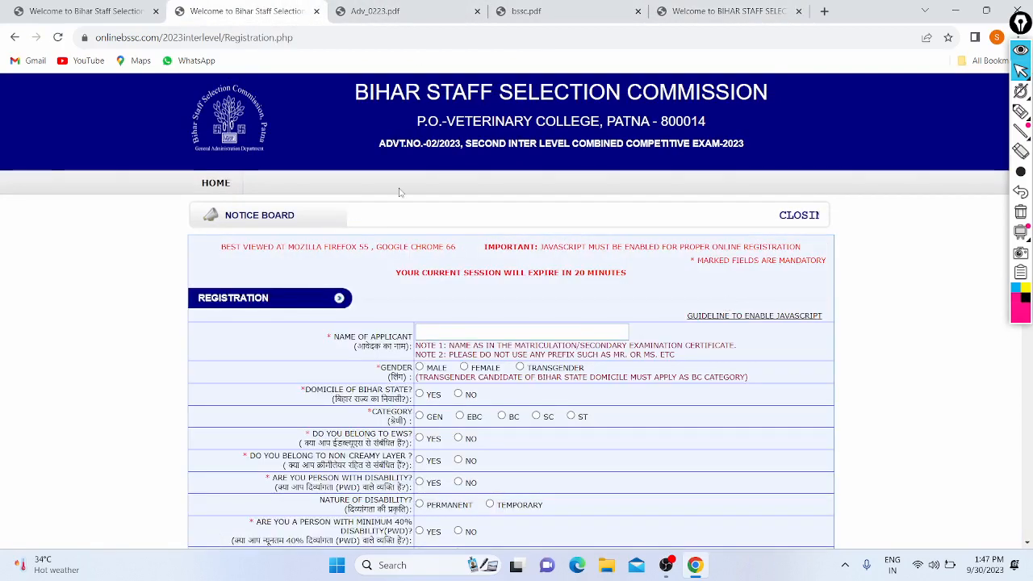
scroll(399, 192, "down", 3)
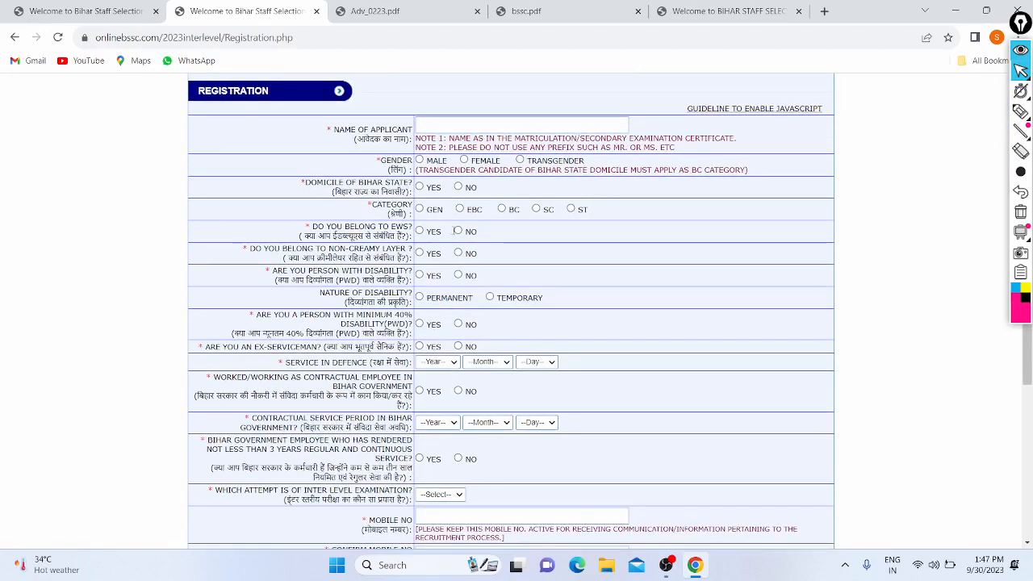
scroll(456, 231, "up", 2)
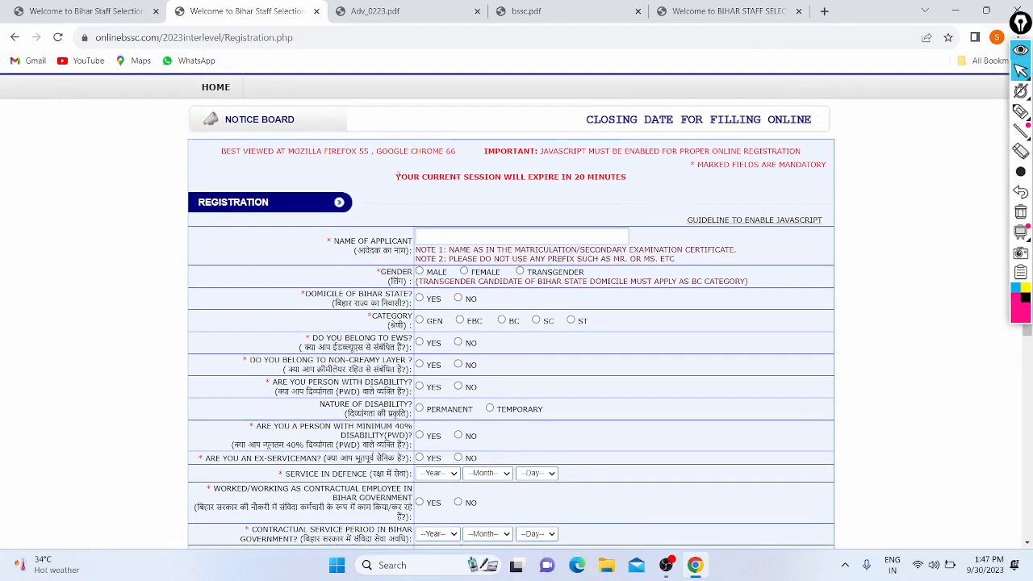
left_click_drag(397, 176, 562, 179)
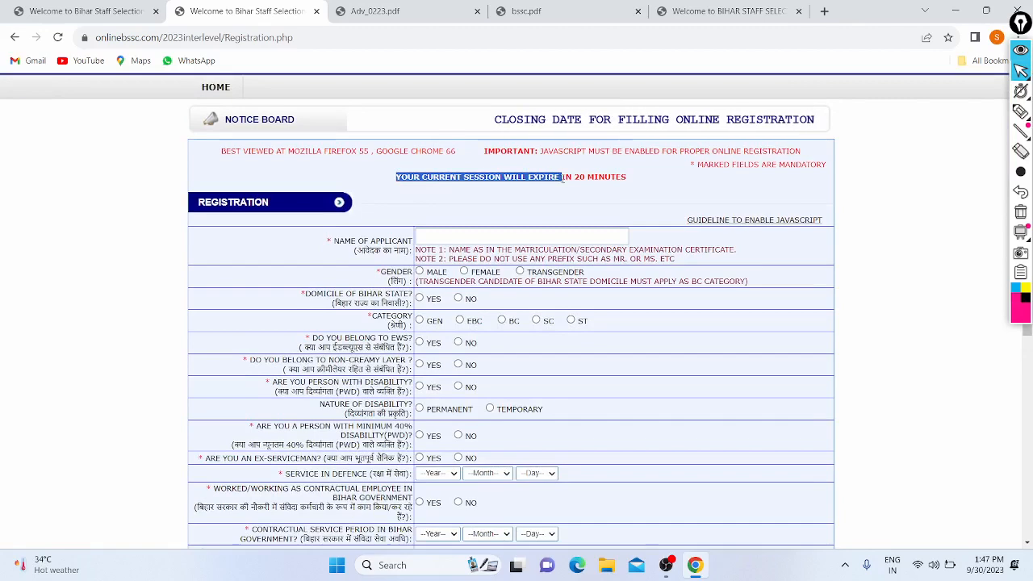
scroll(562, 179, "down", 1)
- Enter the applicant's name, choose Male, answer No to Bihar domicile, and acknowledge the category notice
left_click(544, 198)
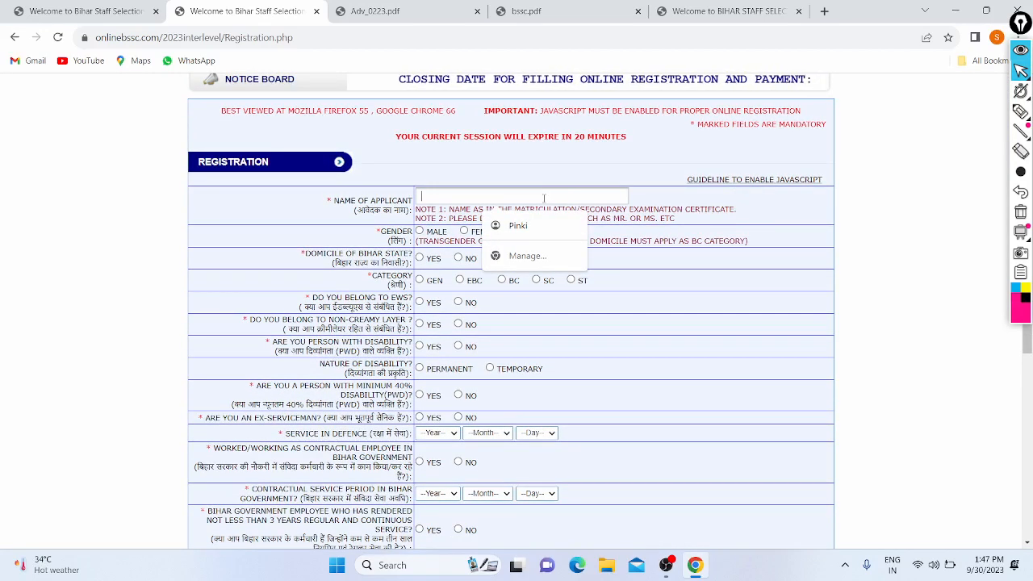
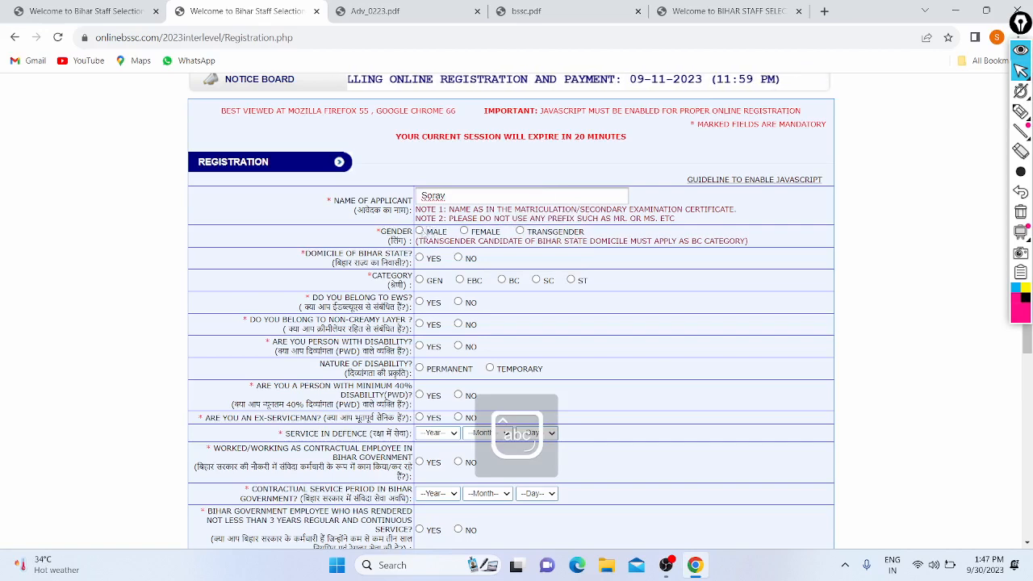
left_click(420, 230)
scroll(273, 172, "down", 1)
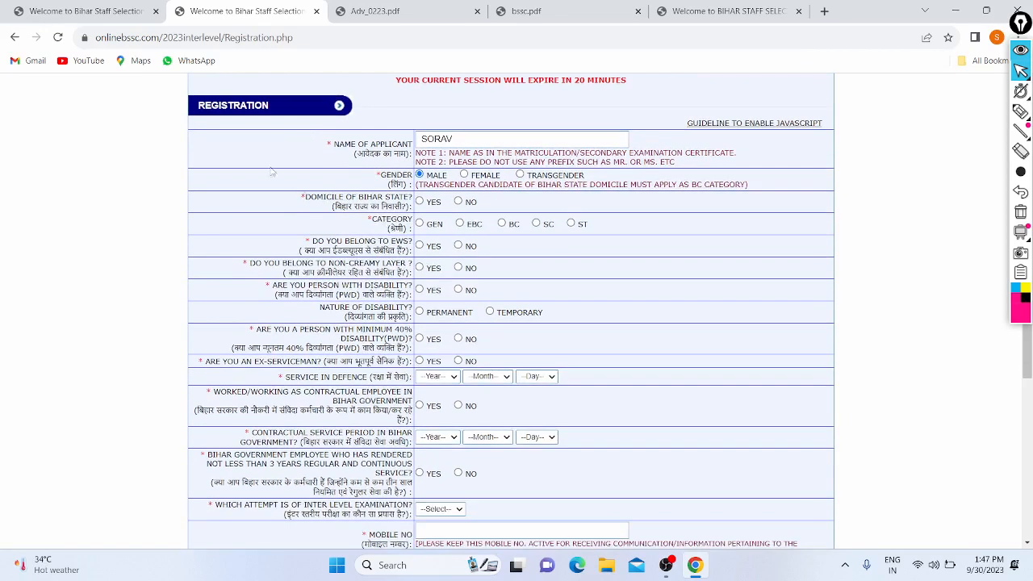
left_click(460, 203)
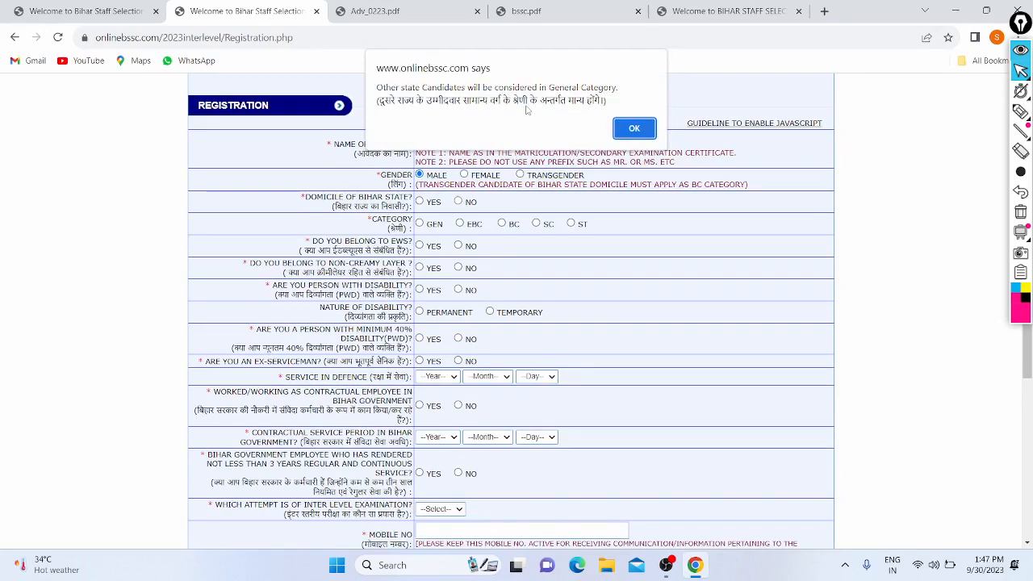
left_click(634, 130)
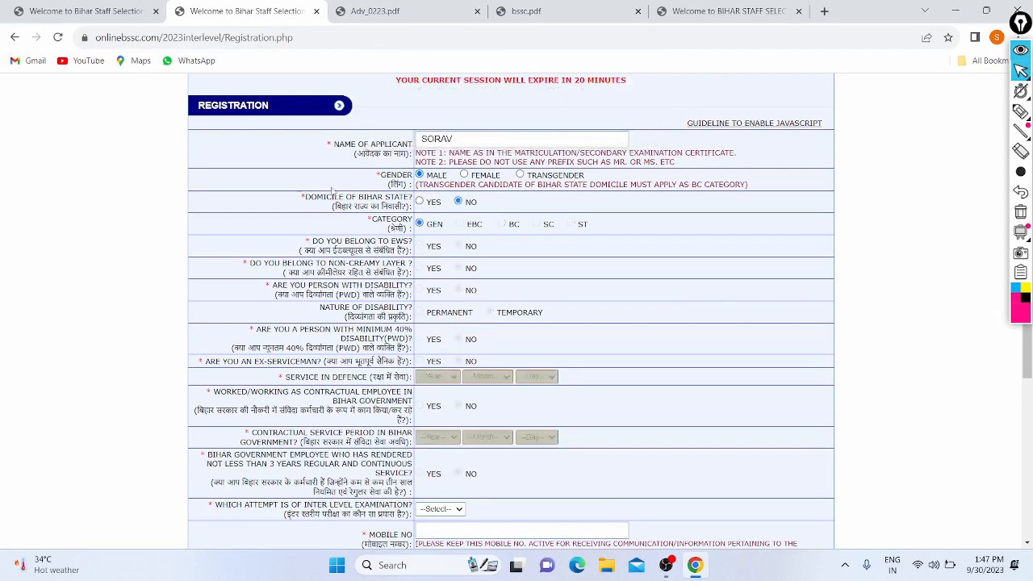
- Set the attempt number to 01
scroll(284, 206, "down", 2)
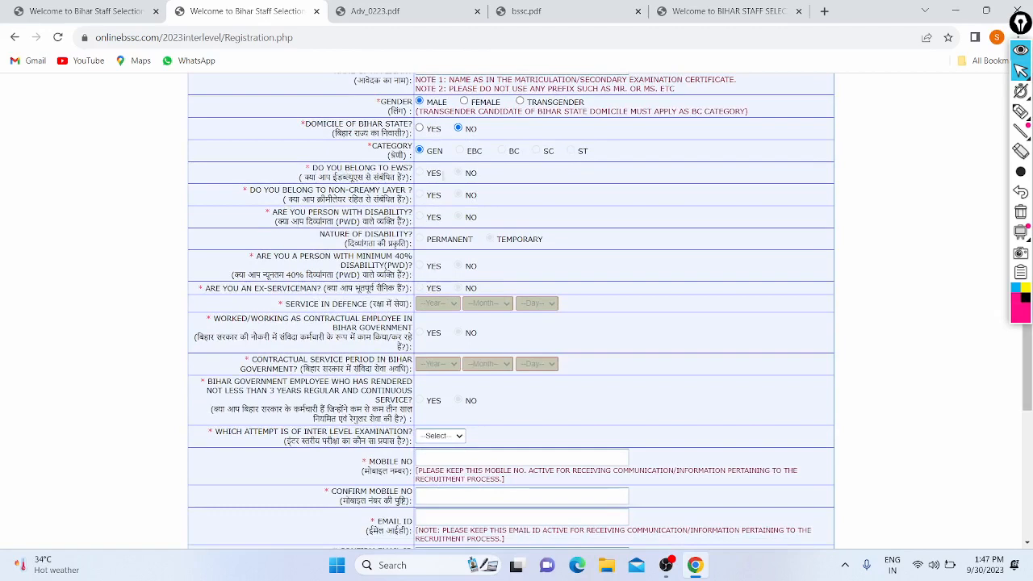
scroll(441, 123, "down", 1)
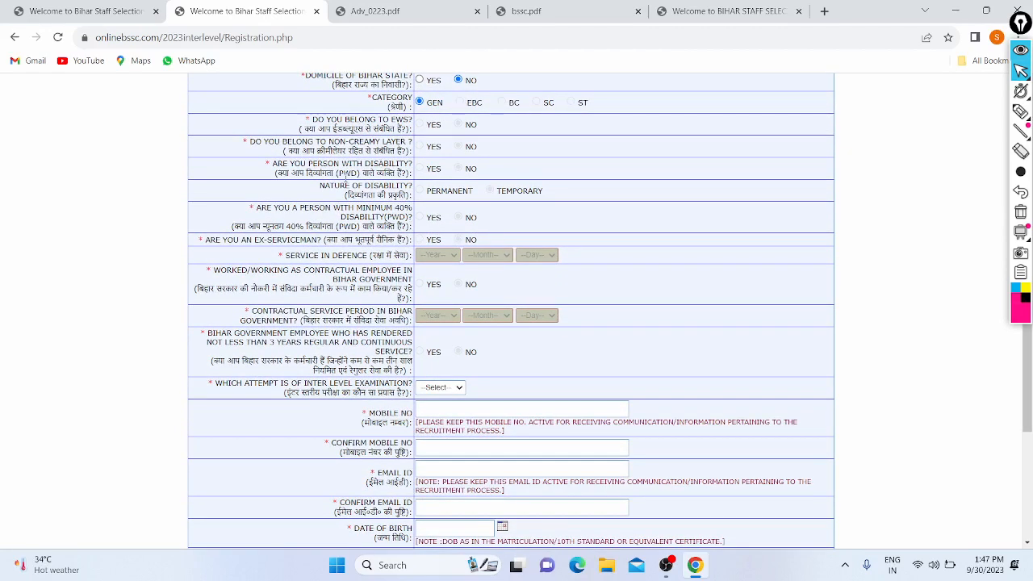
scroll(345, 174, "down", 2)
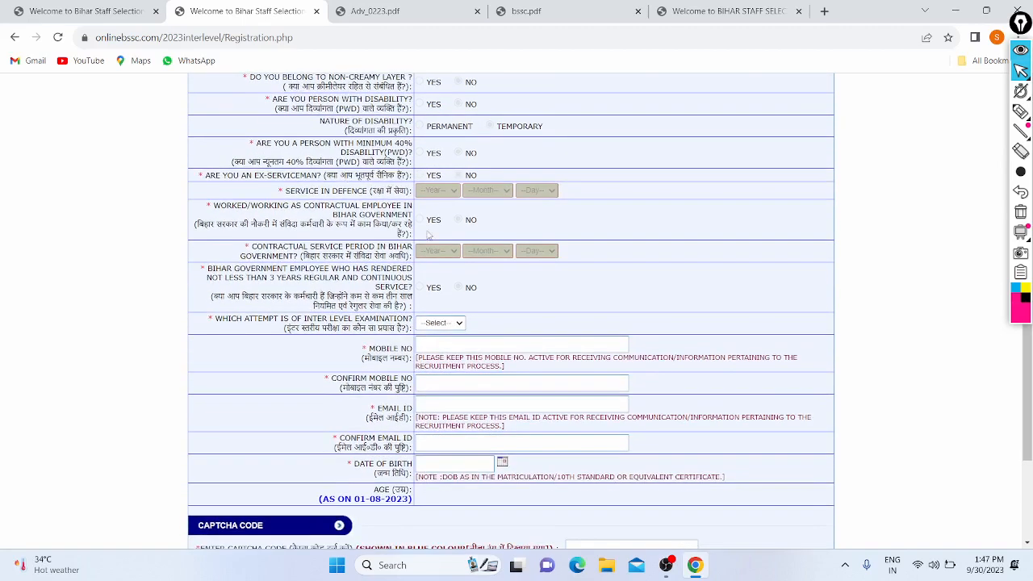
scroll(414, 215, "down", 1)
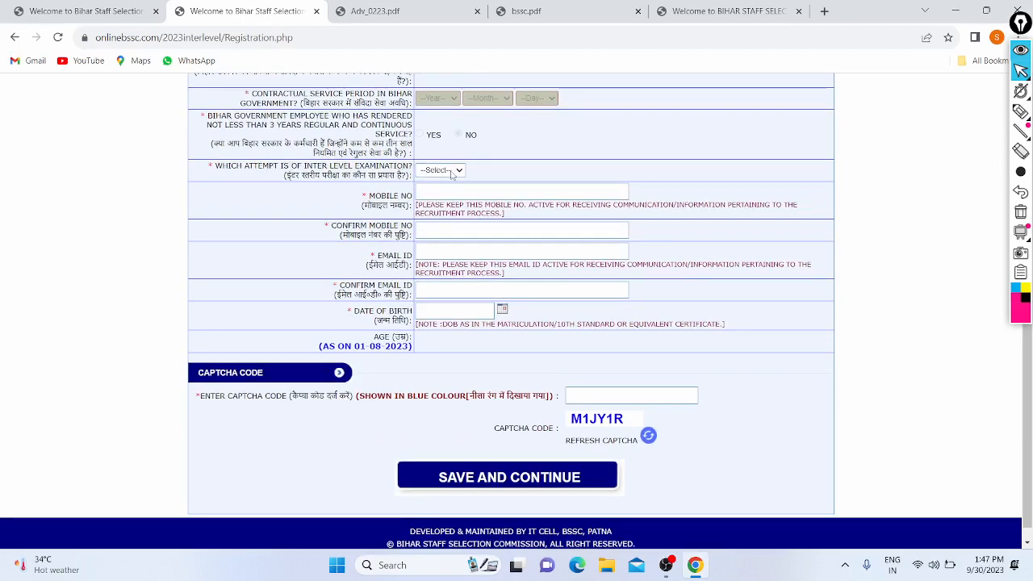
left_click(452, 173)
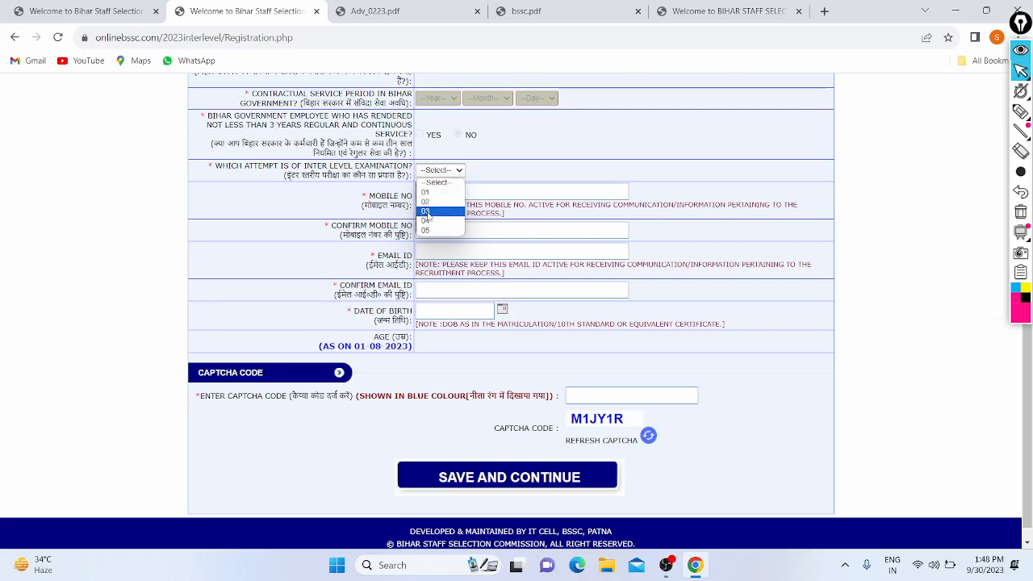
left_click(424, 193)
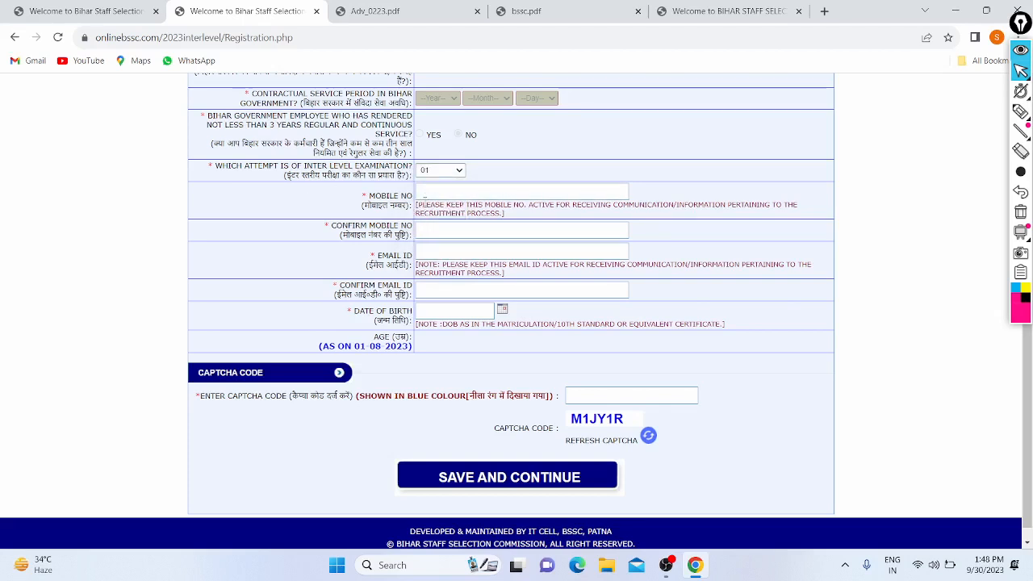
- Enter the applicant's mobile number and e-mail address, each with its confirmation entry
left_click(440, 195)
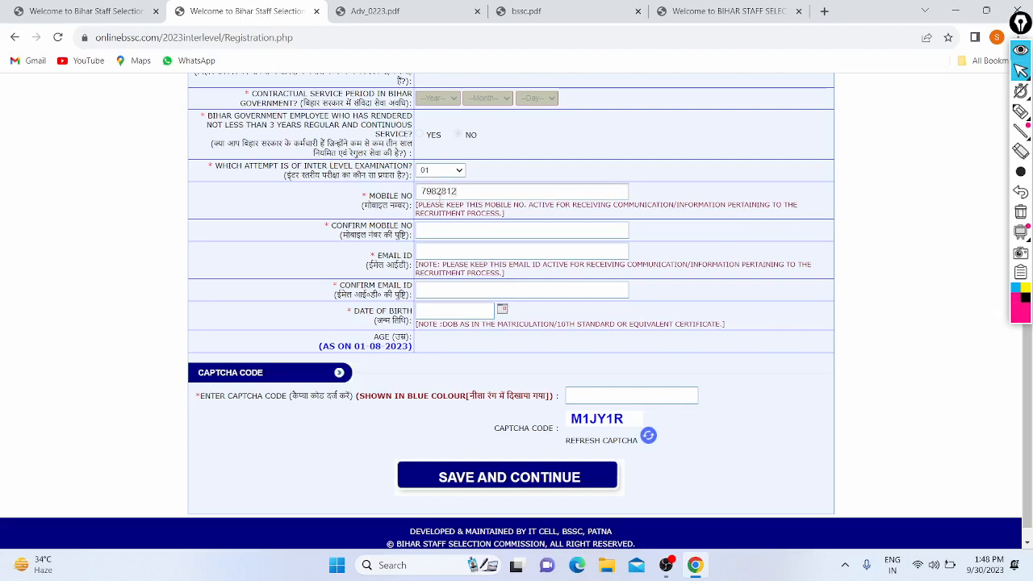
left_click(460, 231)
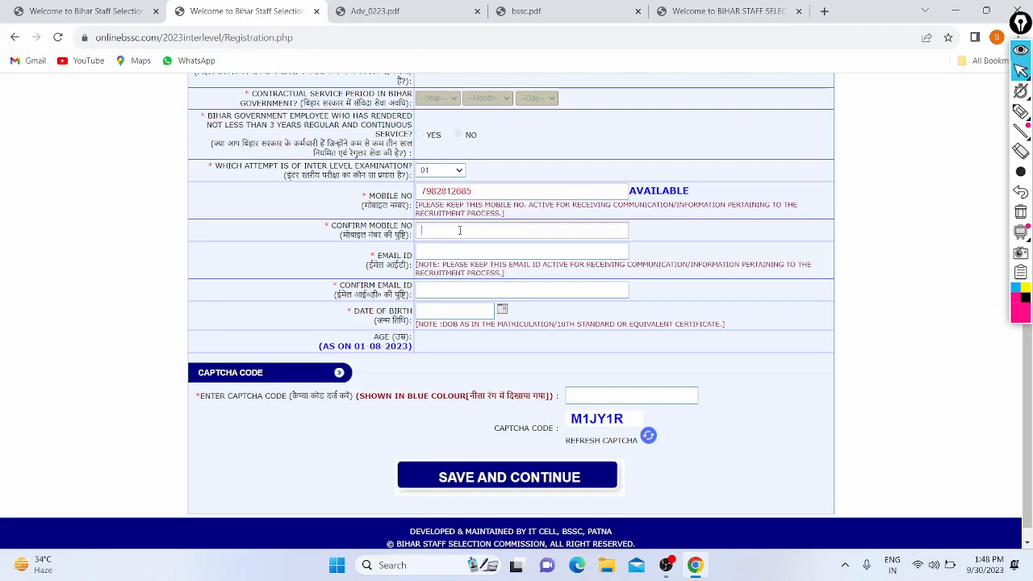
left_click(442, 257)
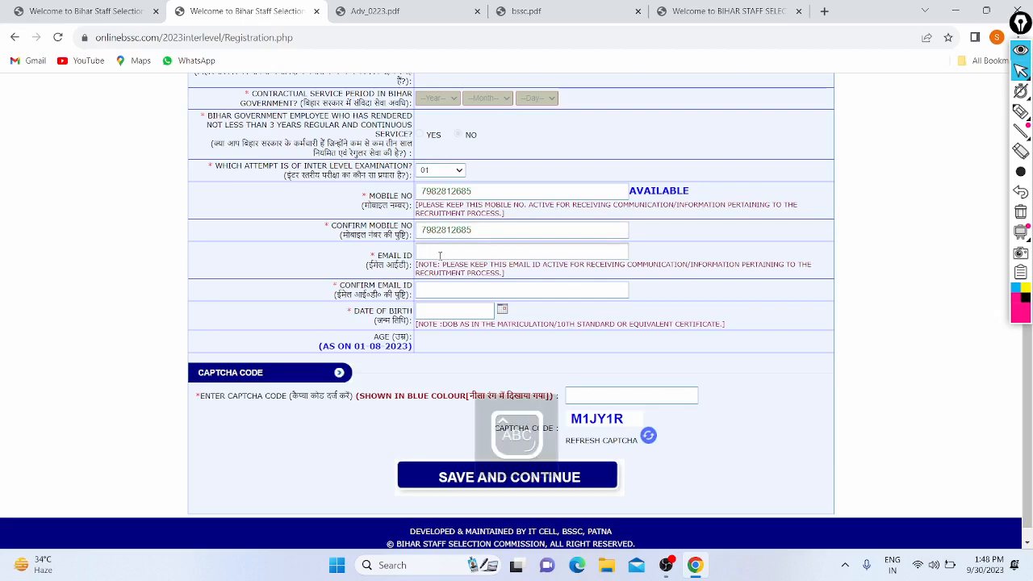
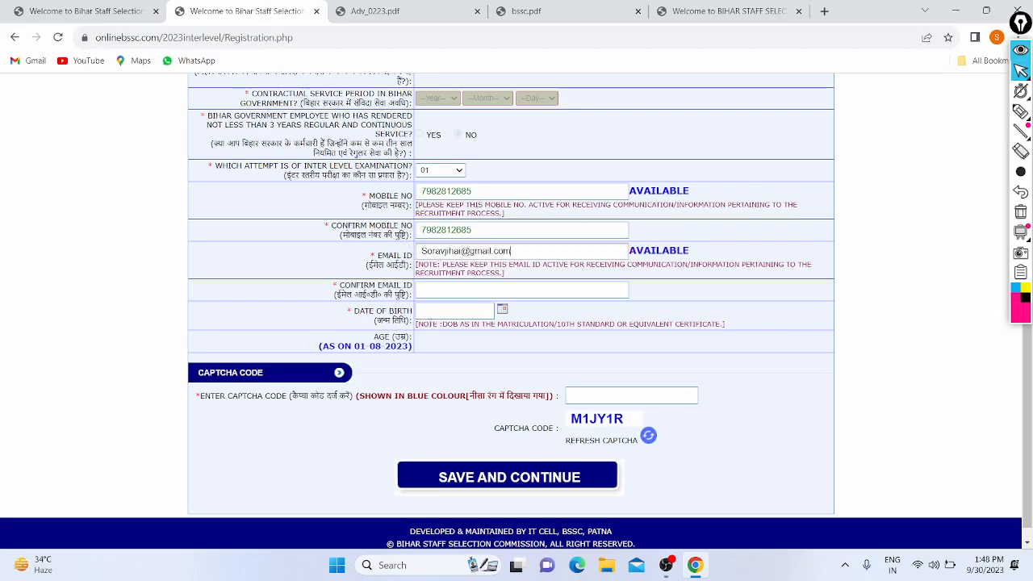
left_click(430, 291)
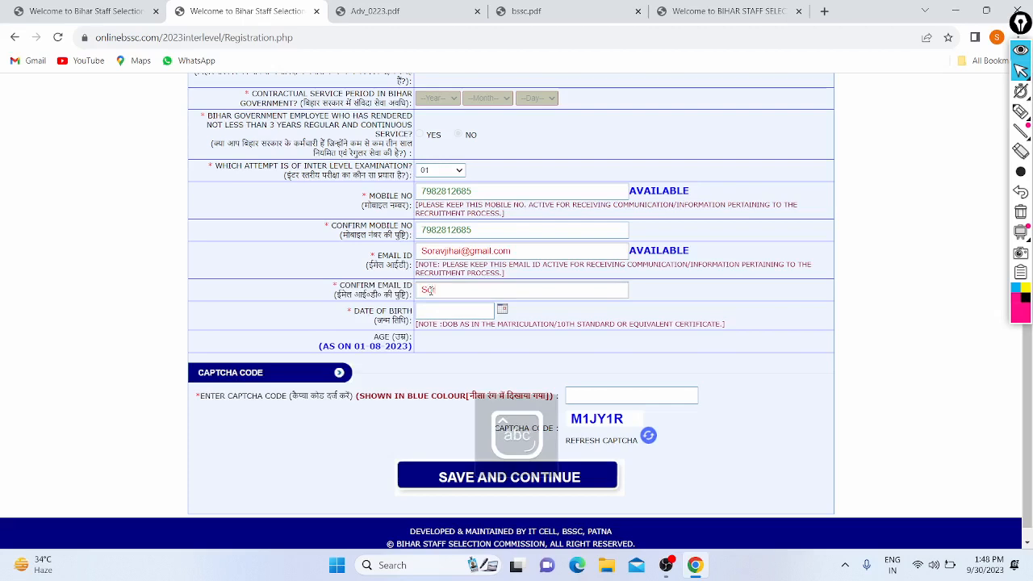
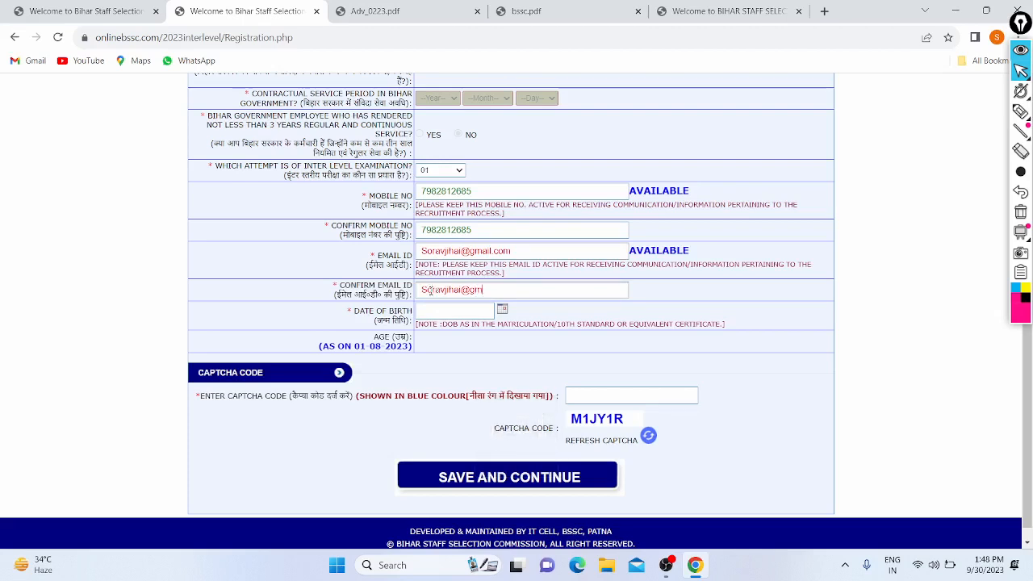
scroll(433, 296, "down", 1)
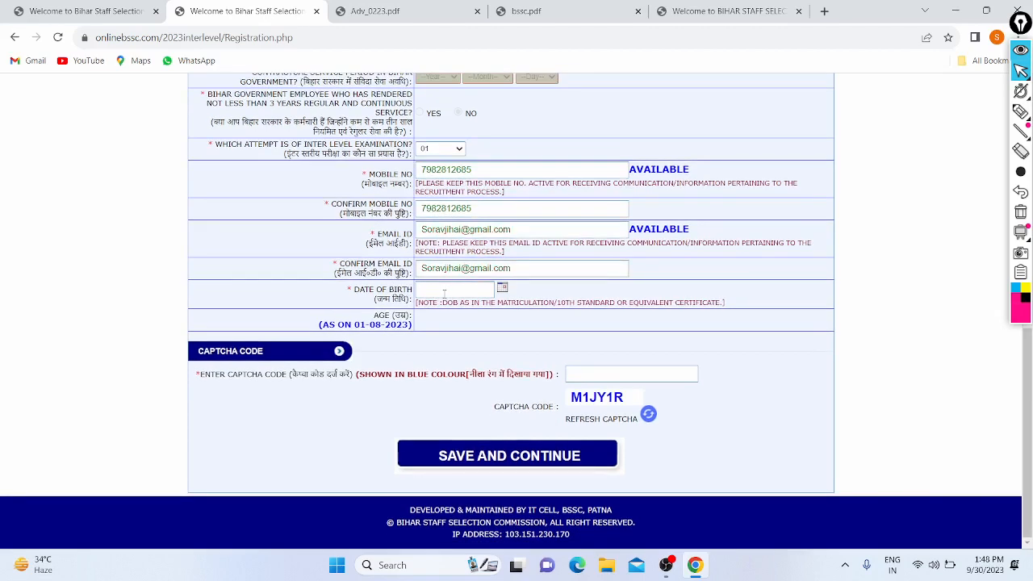
left_click(502, 289)
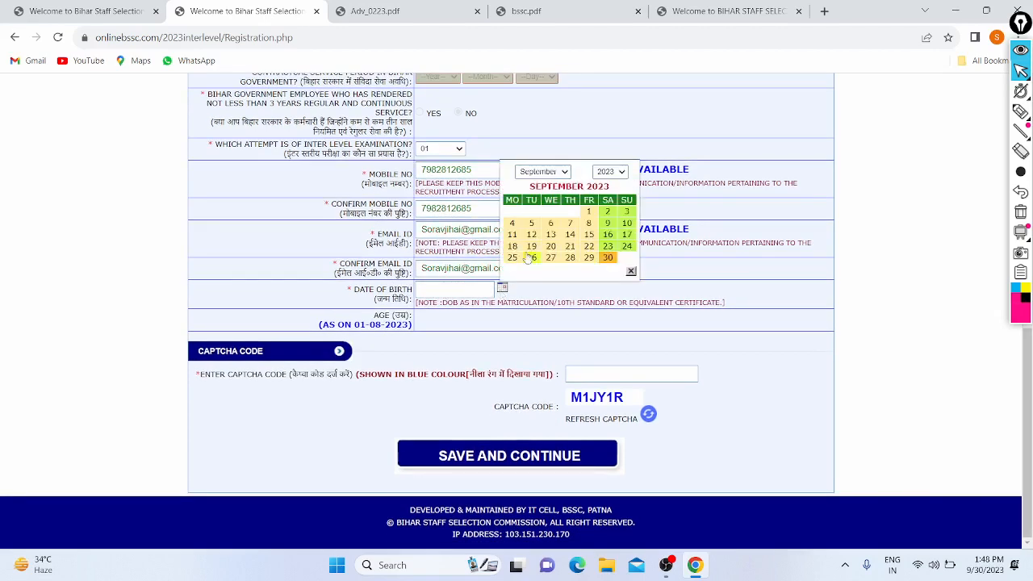
left_click(609, 171)
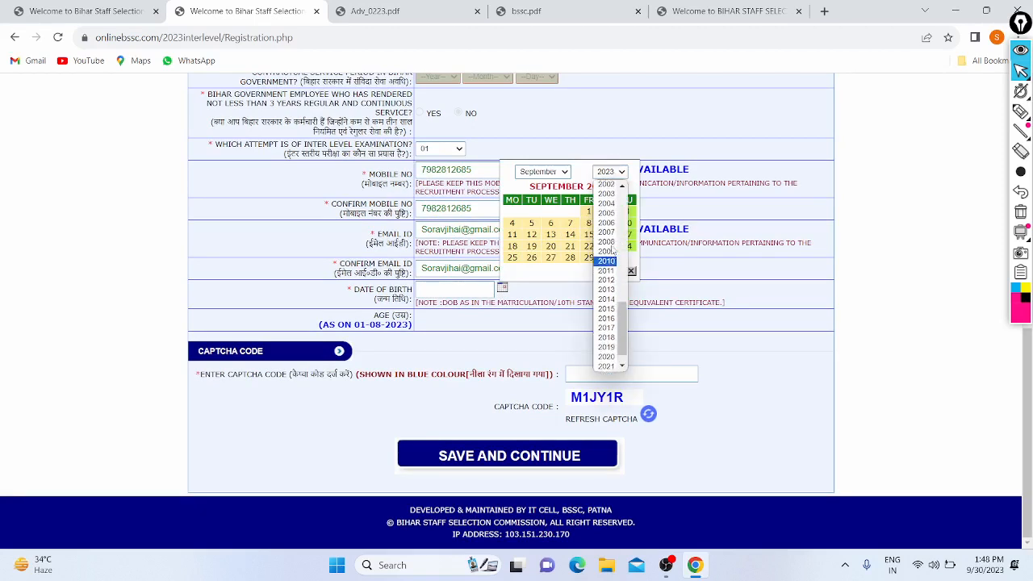
scroll(606, 191, "up", 1)
left_click(606, 184)
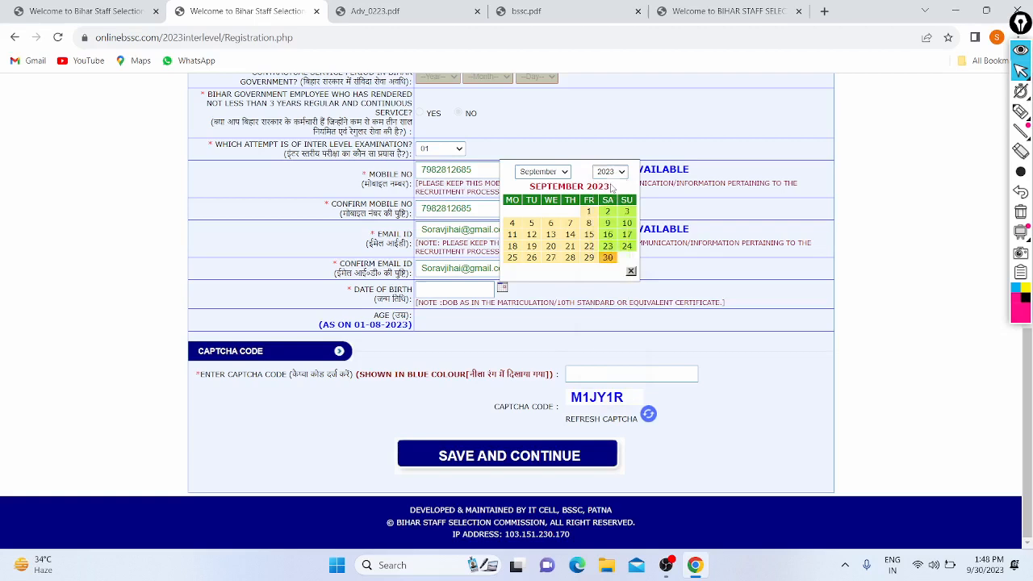
left_click(543, 171)
left_click(534, 270)
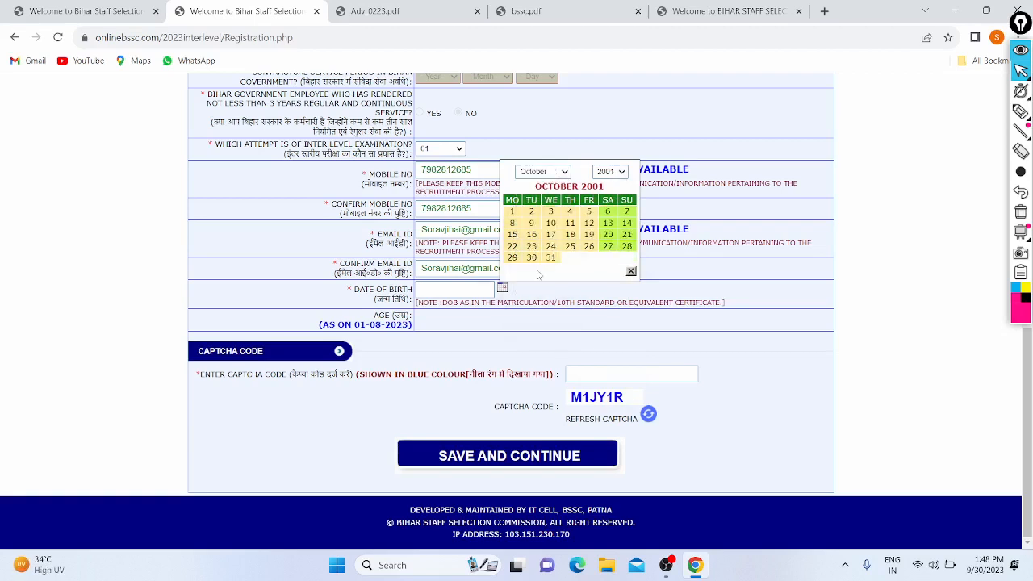
left_click(628, 249)
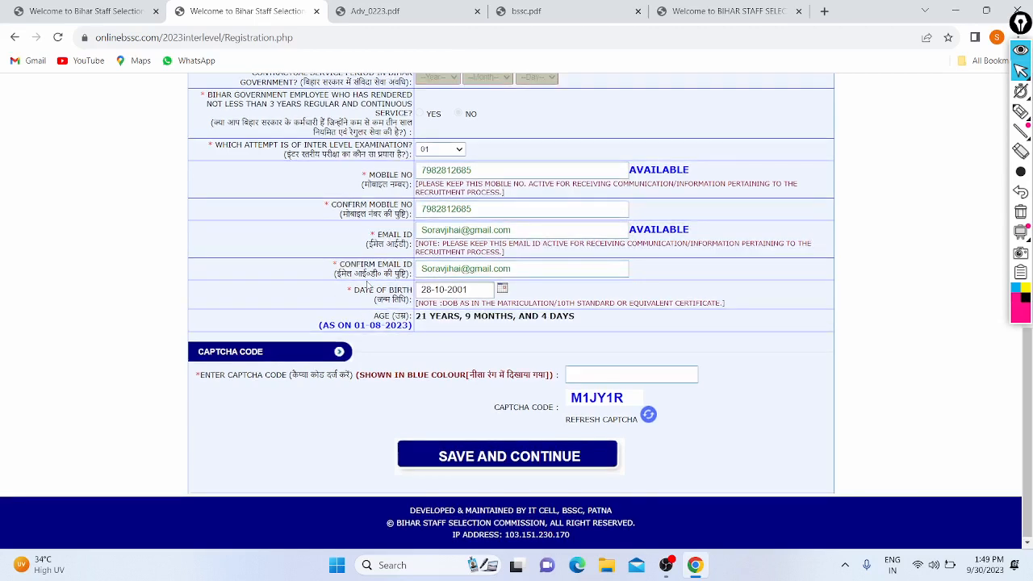
- Enter the displayed captcha code in capital letters
left_click(598, 374)
key("Caps_Lock")
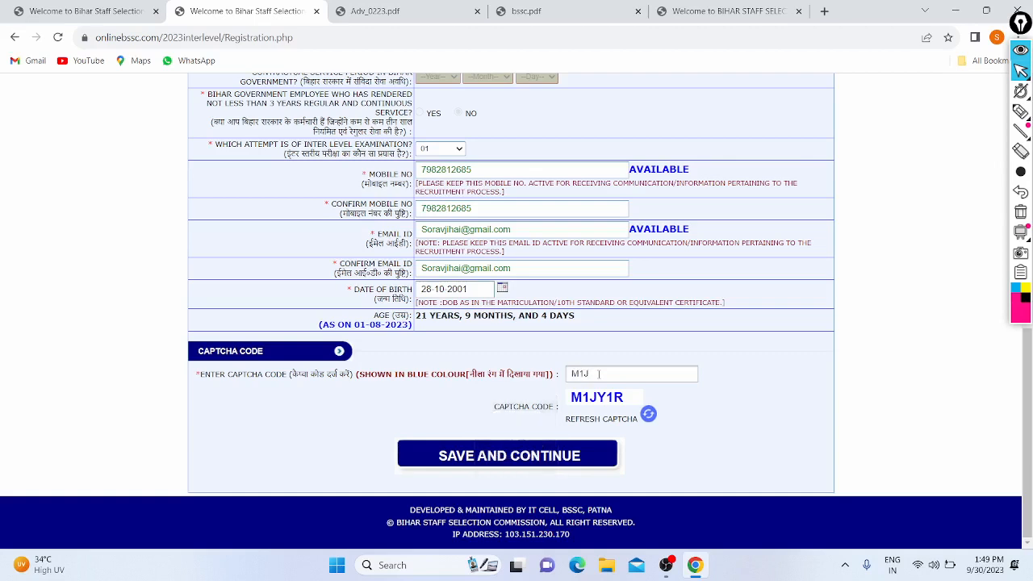
type("M1JY1R")
key("Caps_Lock")
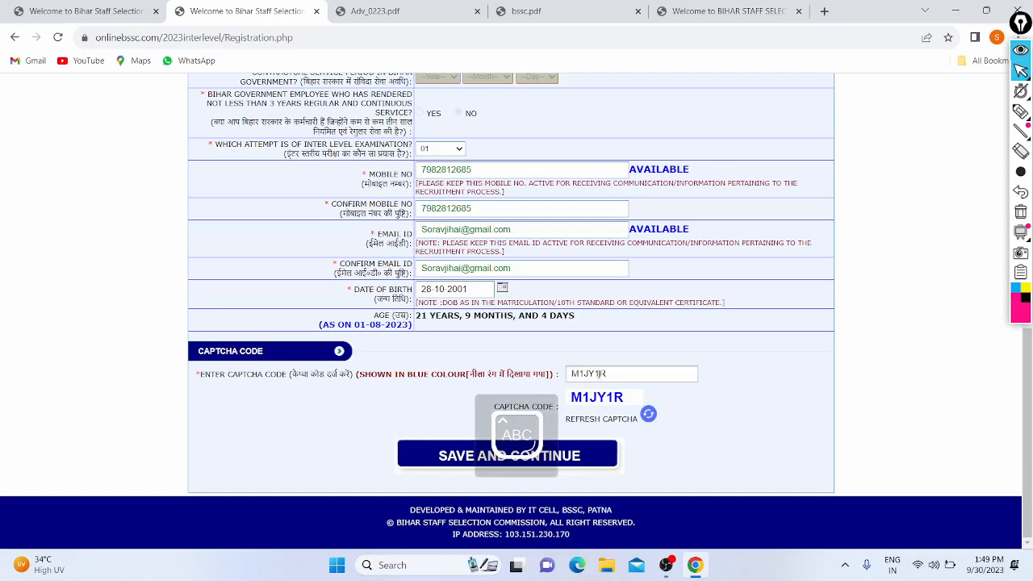
- Submit the personal details, then confirm the reviewed details as the final submission
left_click(448, 453)
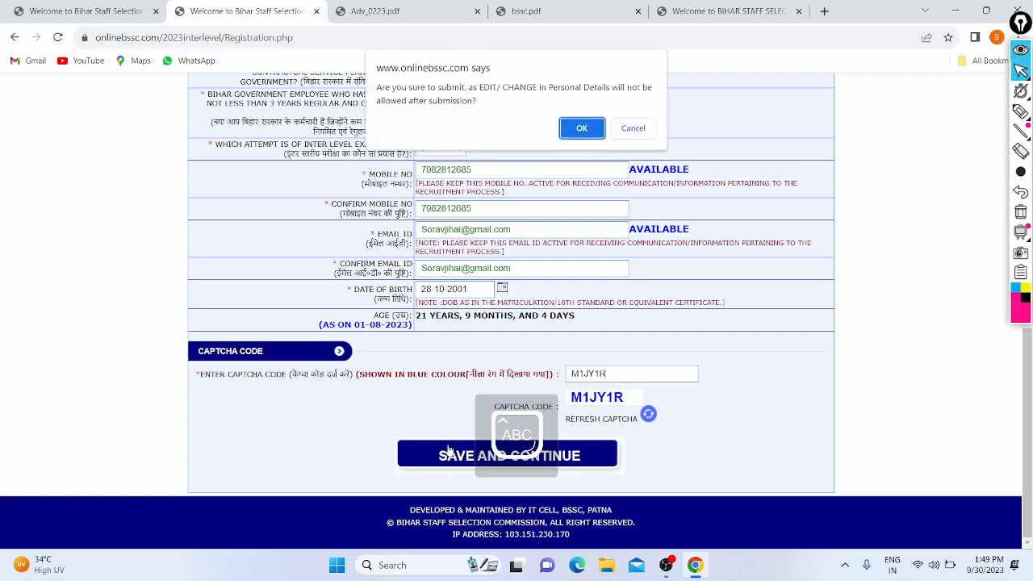
left_click(574, 129)
scroll(355, 196, "down", 3)
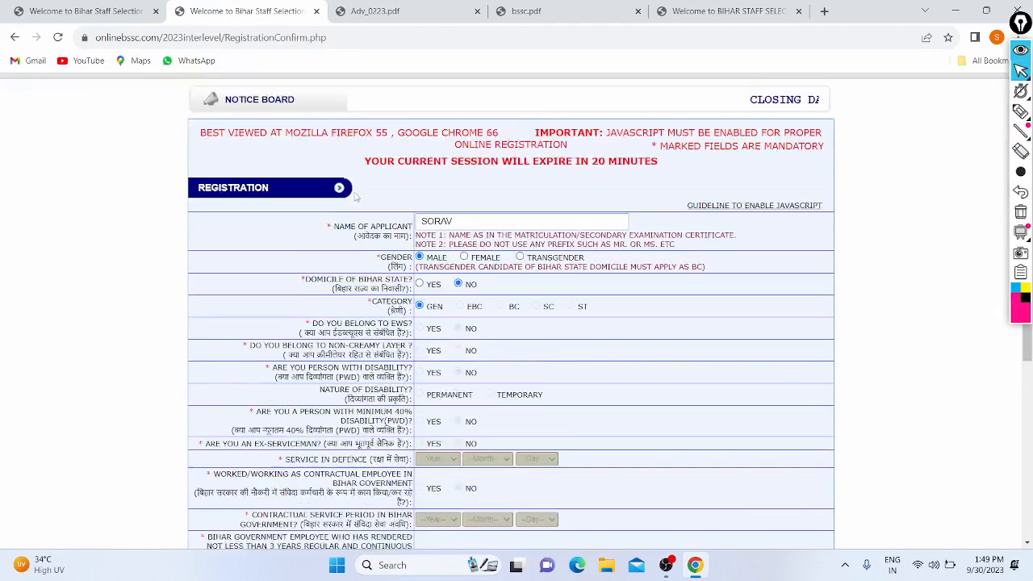
scroll(355, 196, "down", 4)
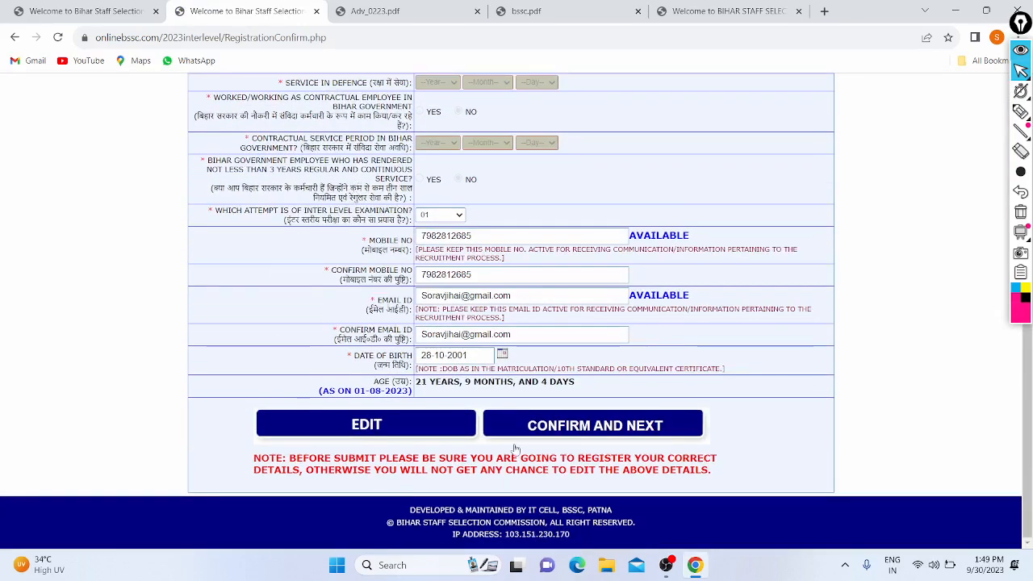
left_click(605, 426)
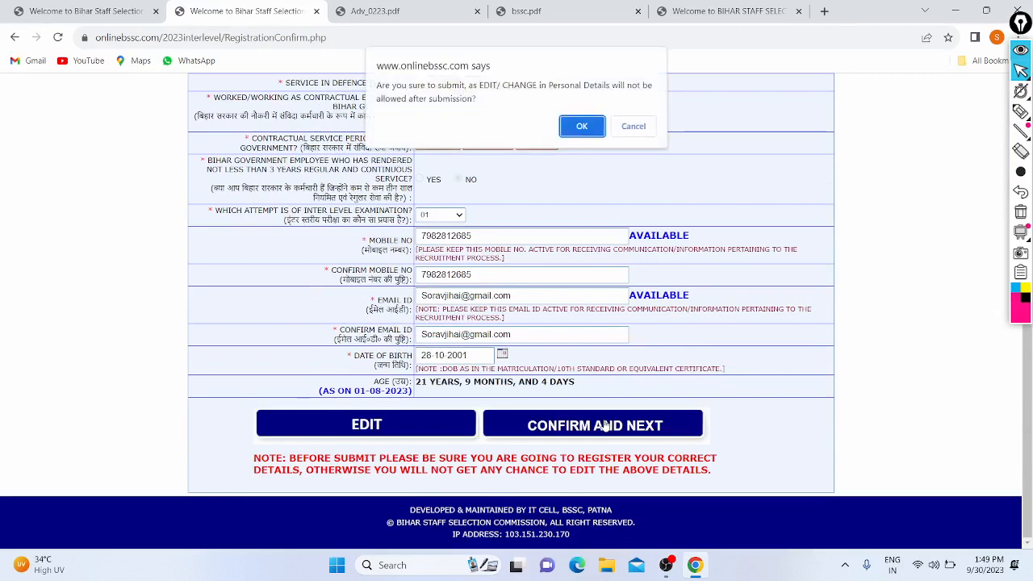
left_click(581, 129)
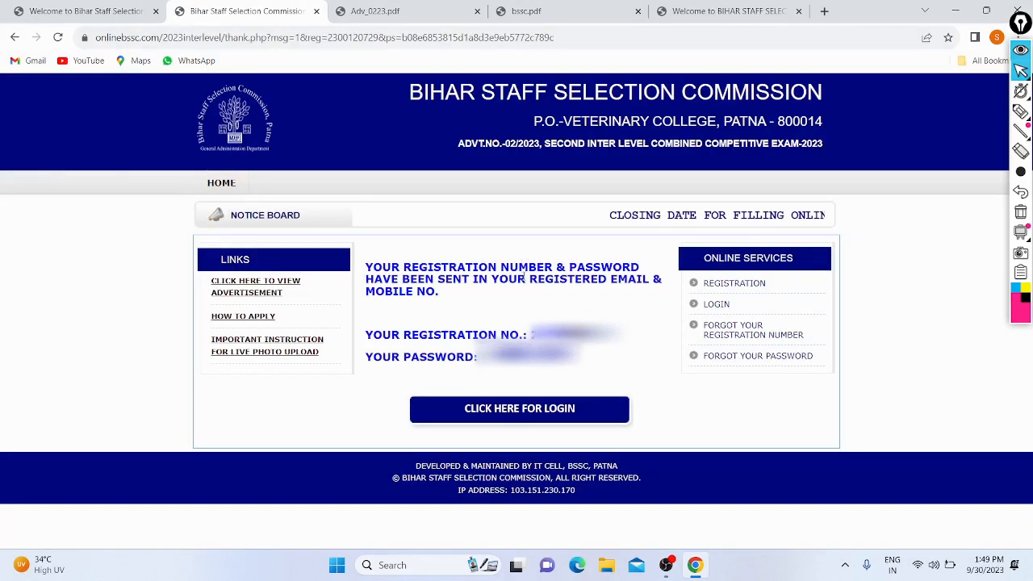
left_click_drag(527, 278, 634, 297)
left_click(633, 298)
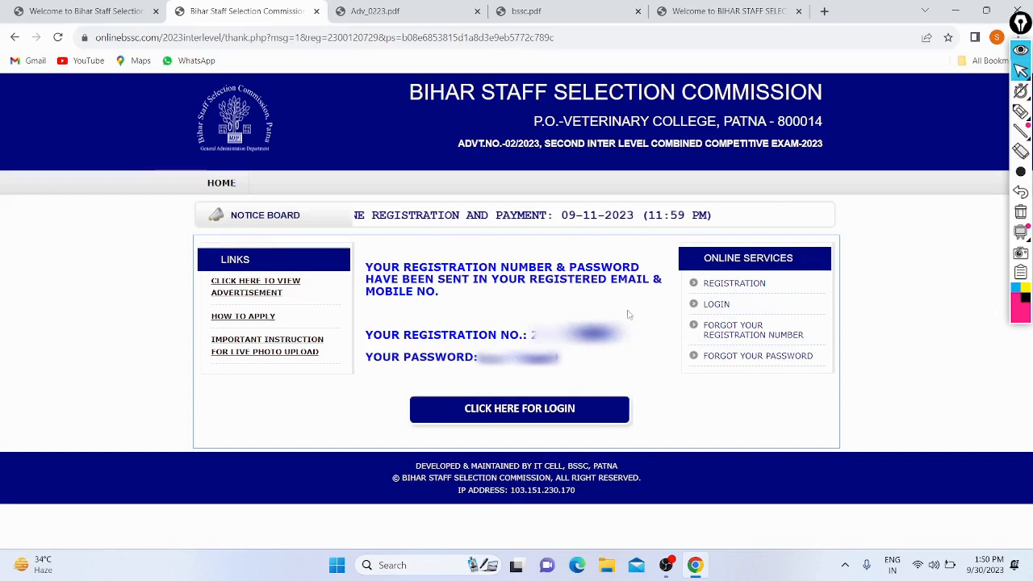
- Log in with the pasted registration number, the account password and the captcha code
left_click(506, 415)
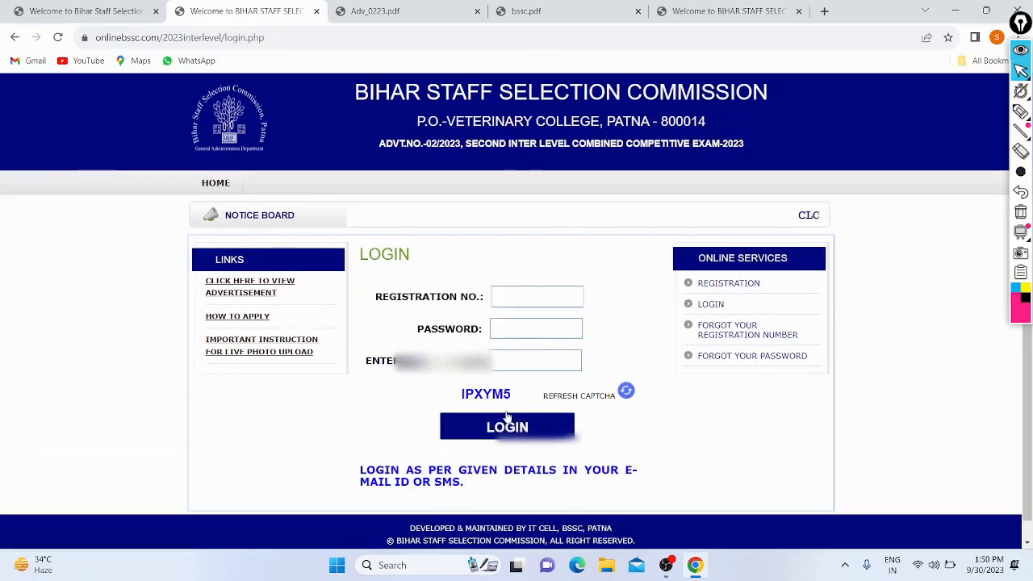
left_click(526, 292)
key("ctrl+v")
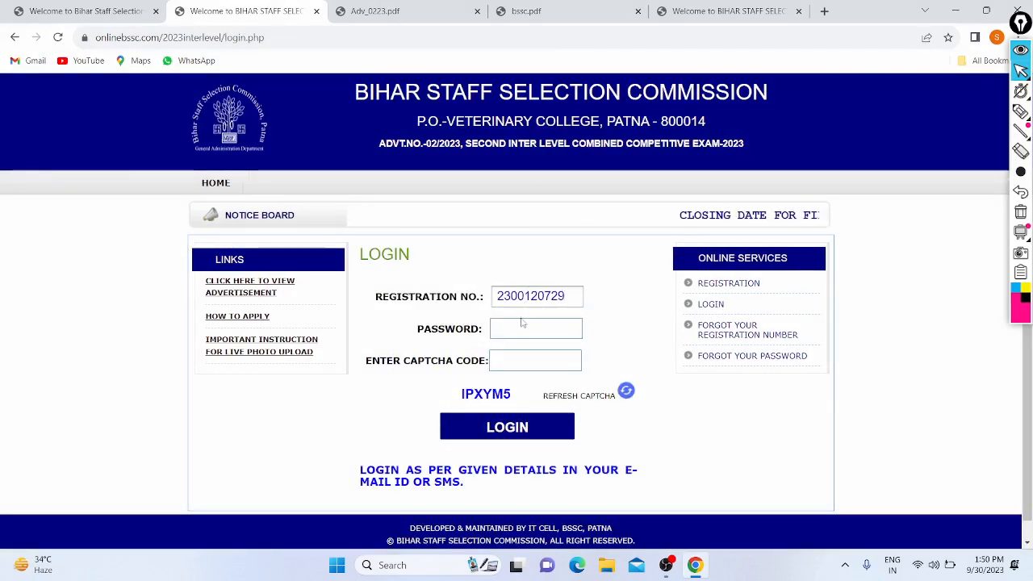
left_click(517, 328)
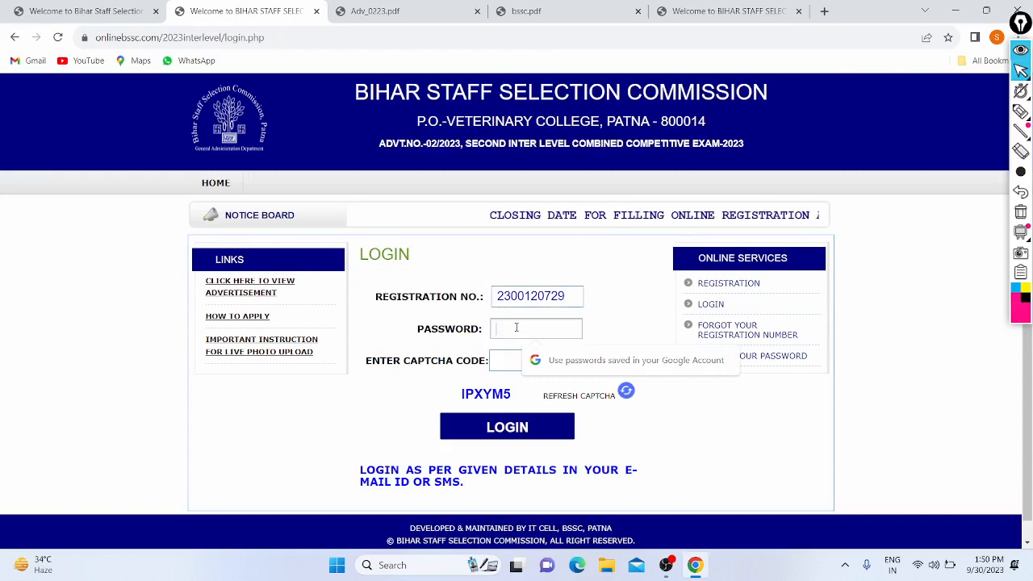
type("••")
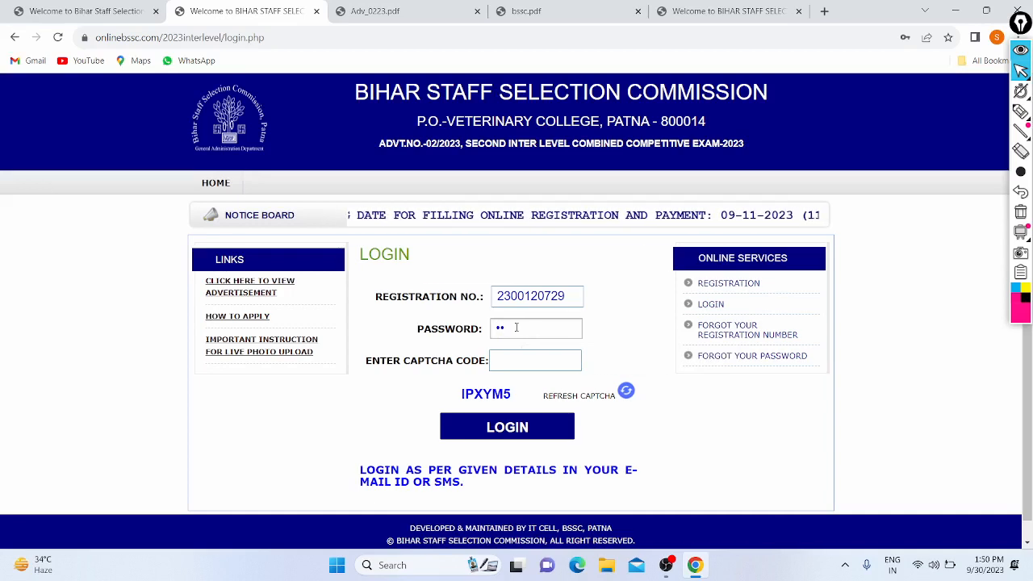
type("••")
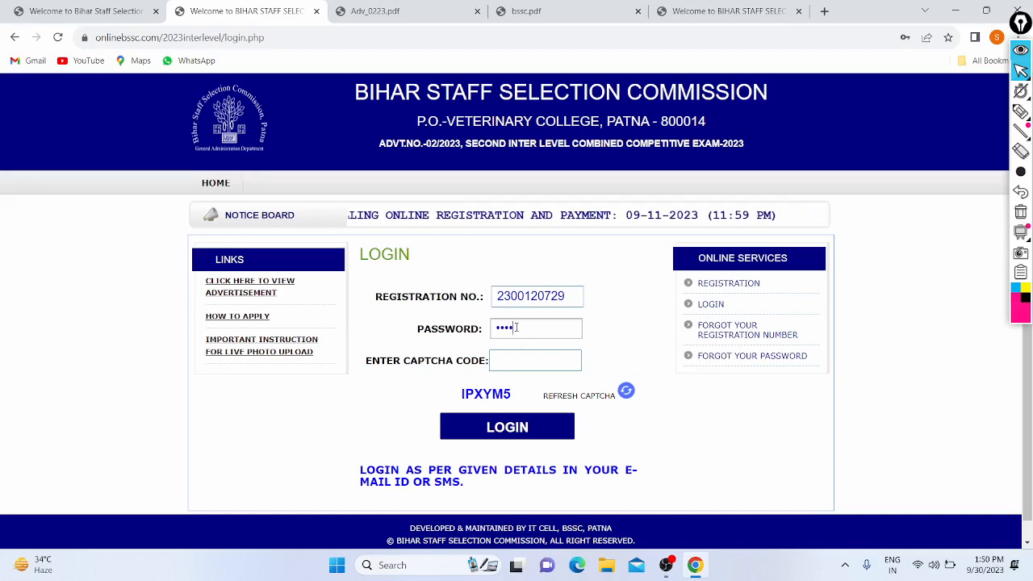
type("•")
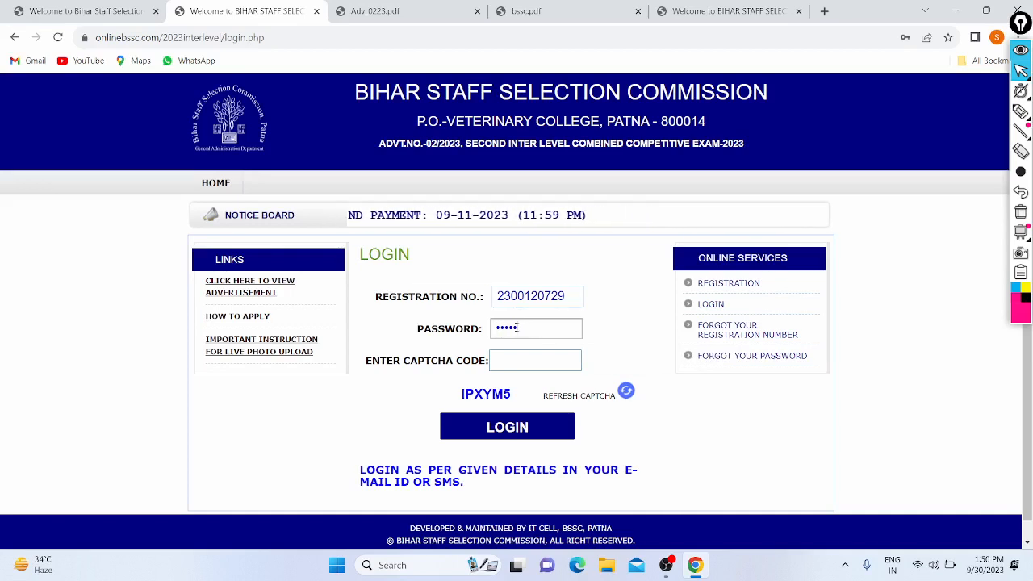
type("•")
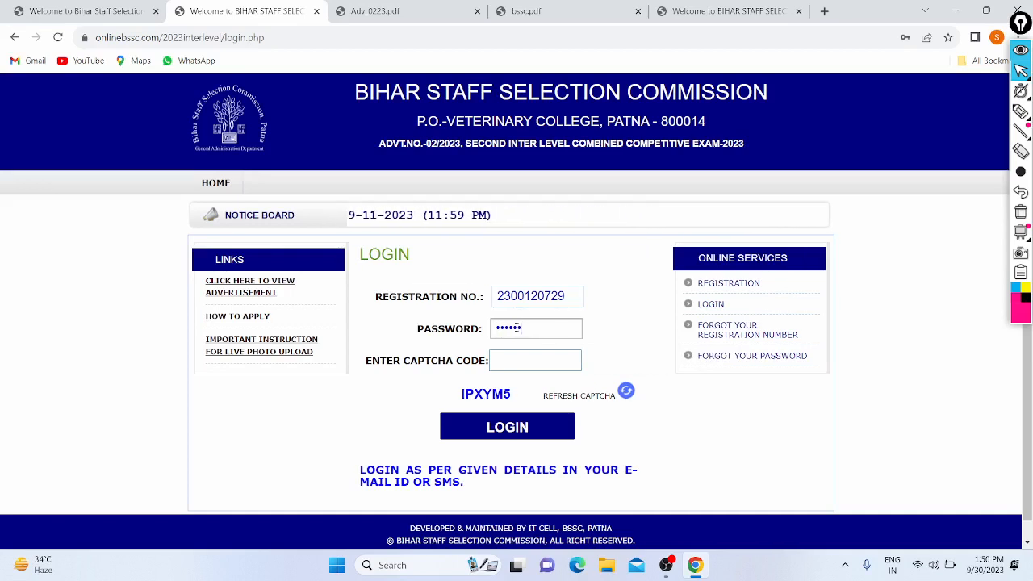
type("•••")
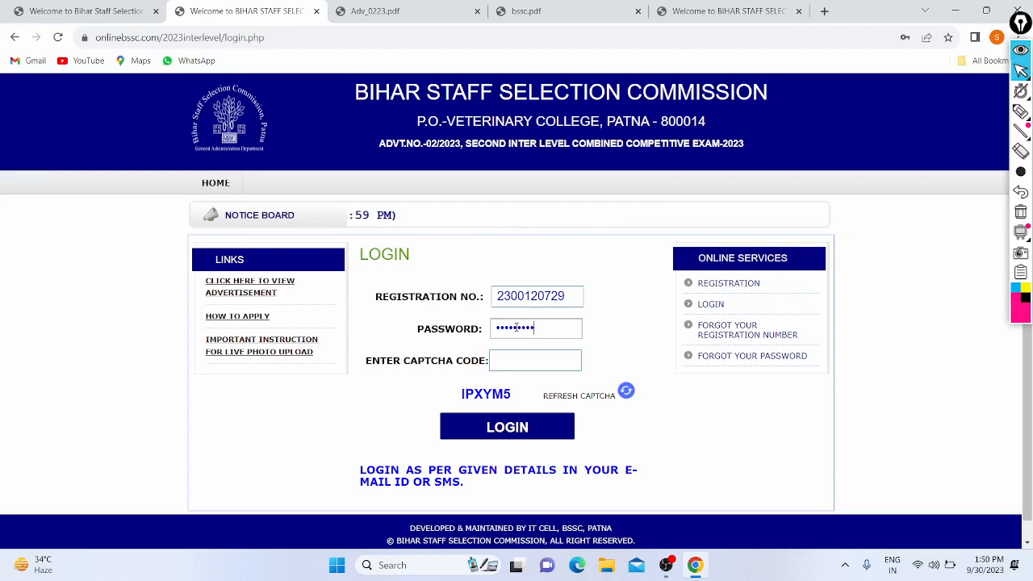
left_click(526, 360)
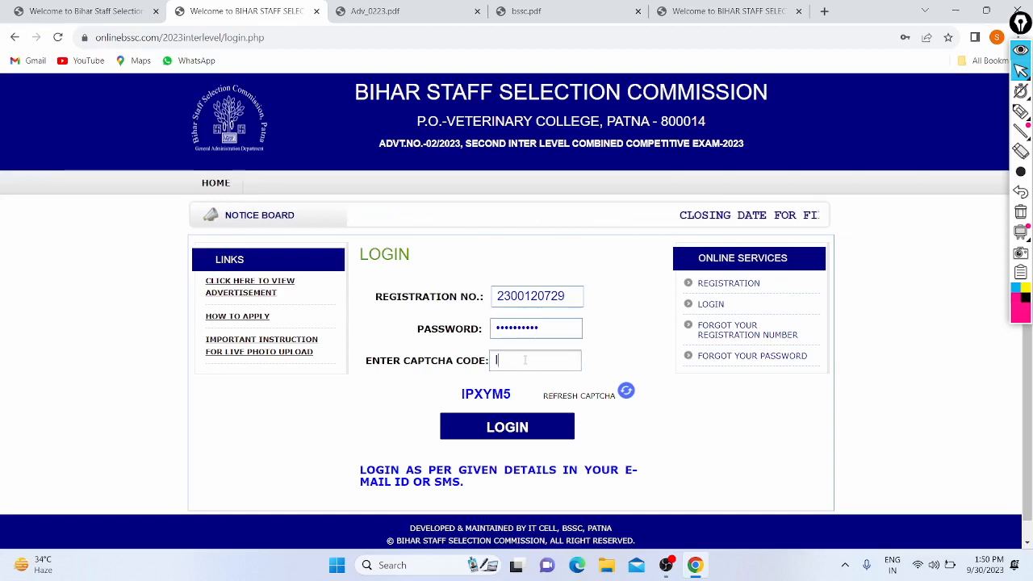
type("IP")
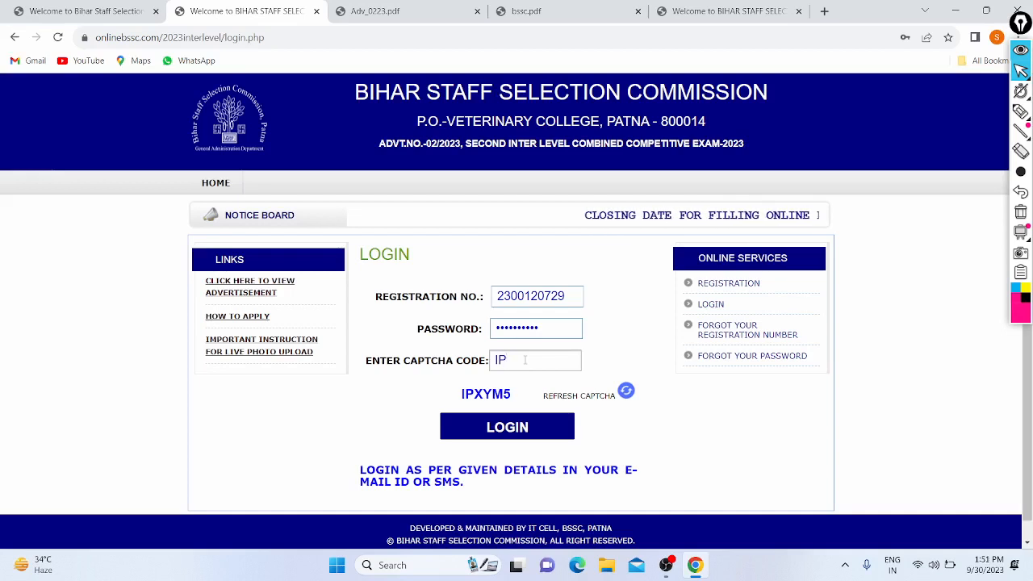
type("XYM")
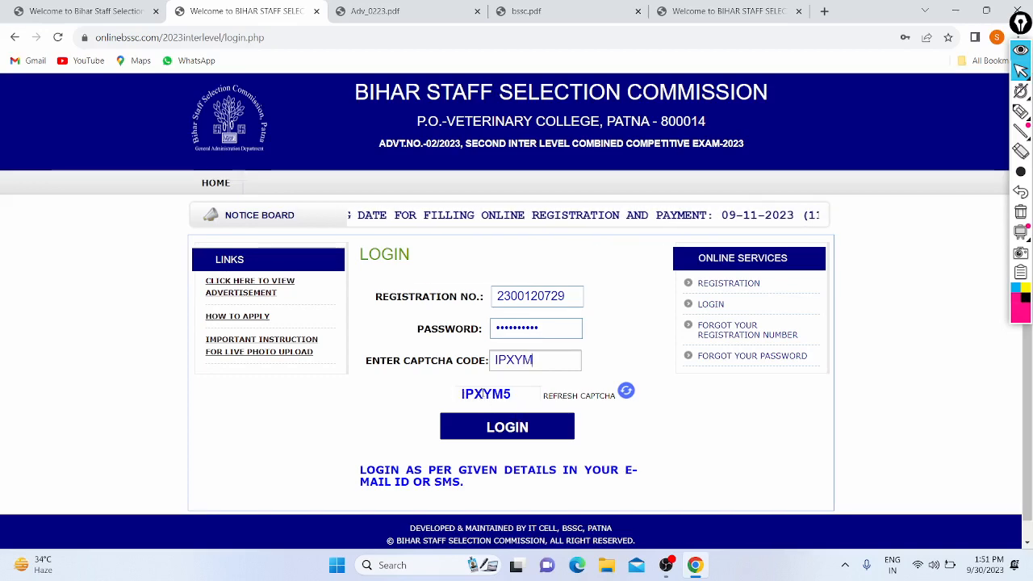
type("5")
left_click(489, 425)
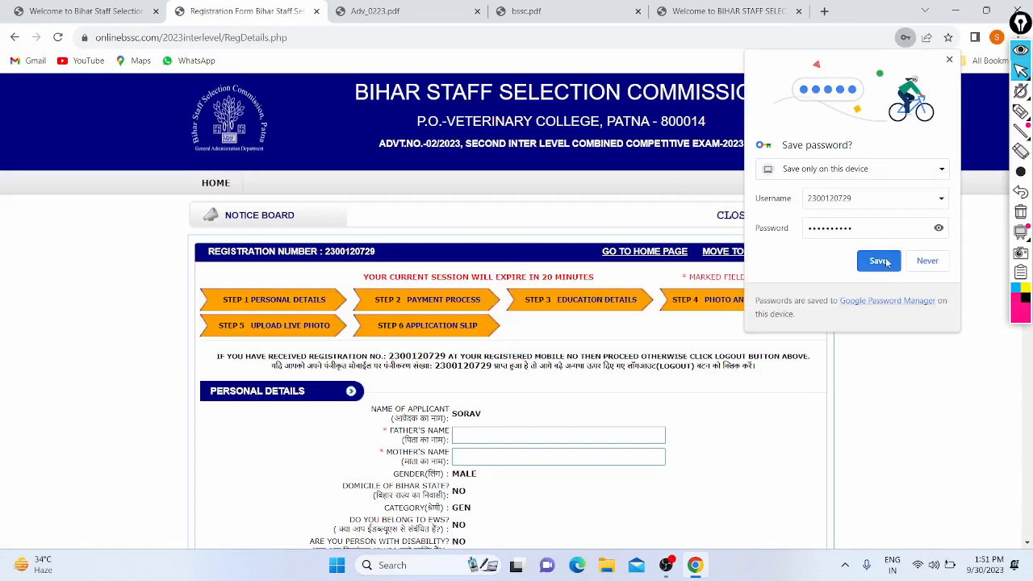
- Save the login password in the browser and scroll through the pre-filled Personal Details form
left_click(878, 260)
scroll(374, 163, "down", 2)
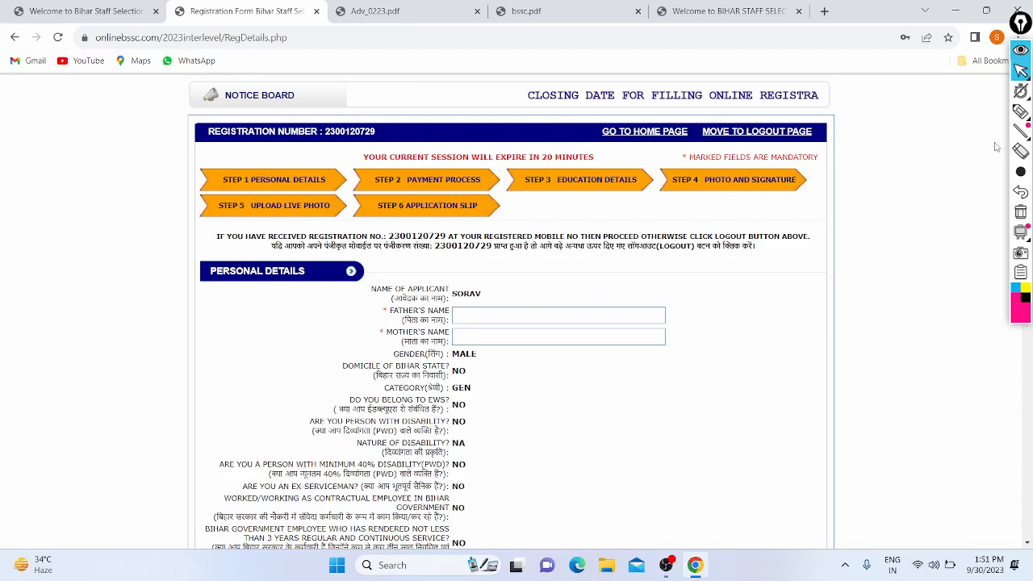
scroll(996, 146, "down", 1)
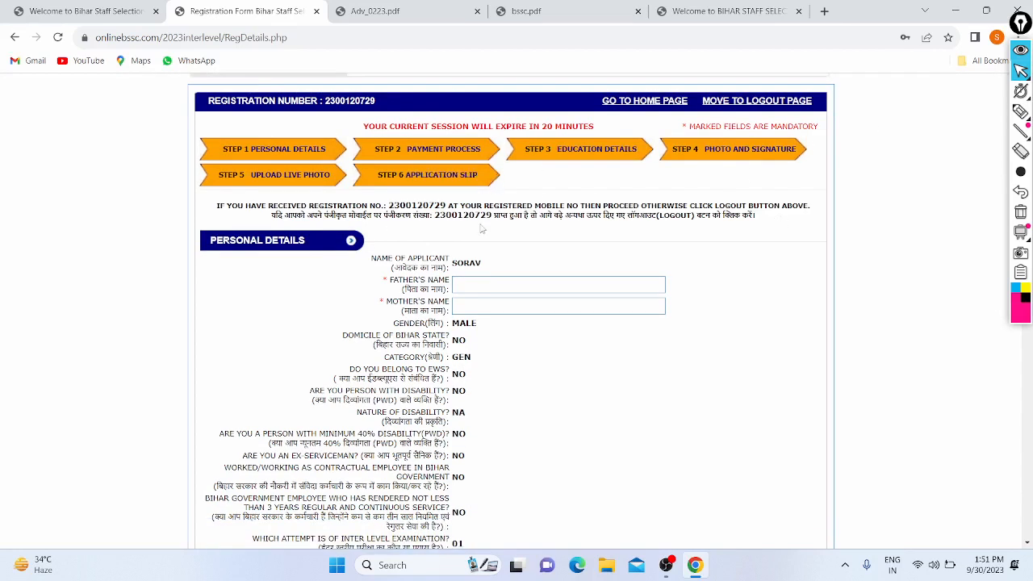
double_click(546, 216)
left_click_drag(566, 216, 668, 205)
left_click(584, 216)
left_click(668, 205)
scroll(670, 204, "down", 2)
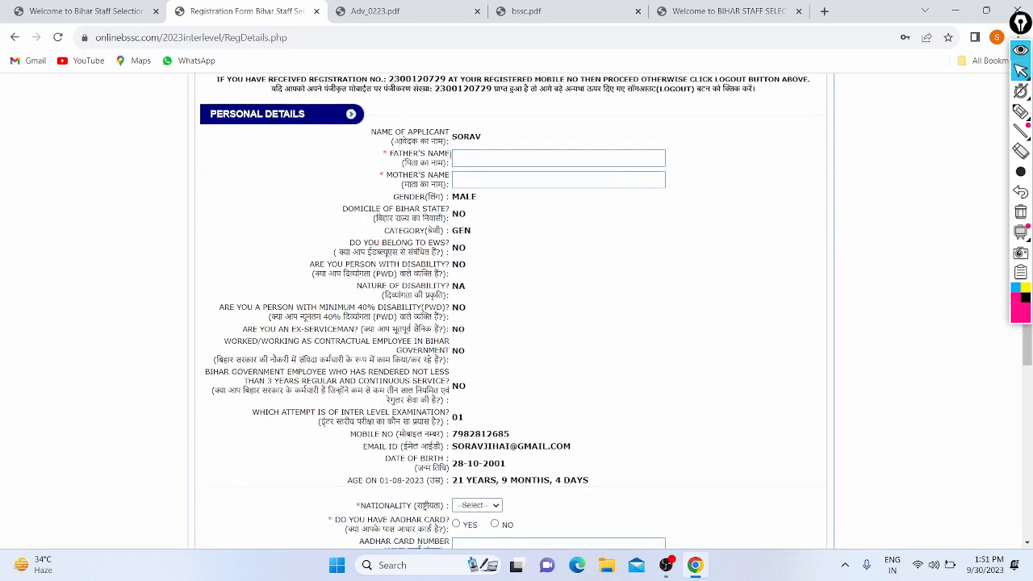
- Enter the father's name and begin the mother's name
left_click(469, 156)
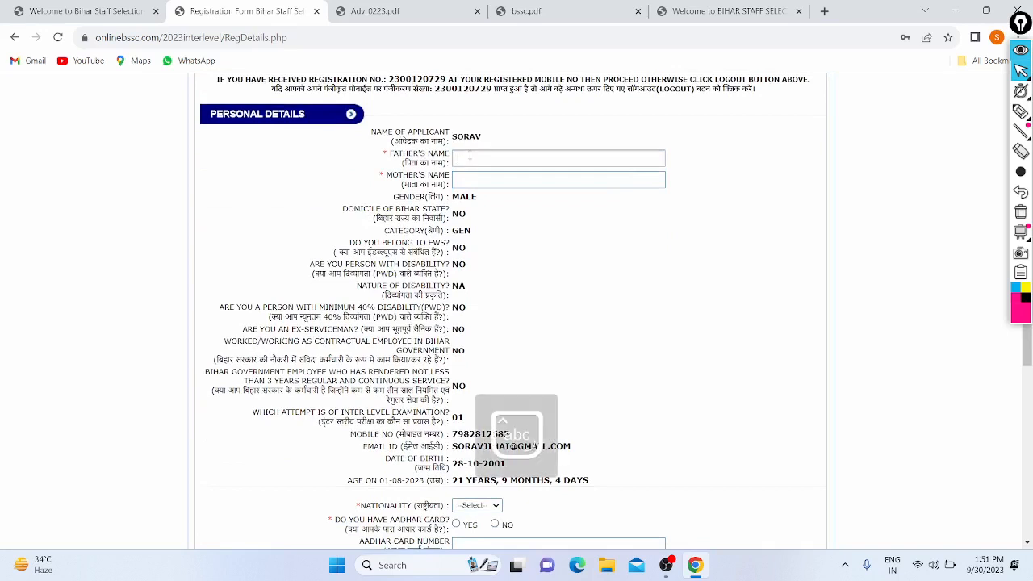
left_click(472, 181)
key("Caps_Lock")
key("Caps_Lock")
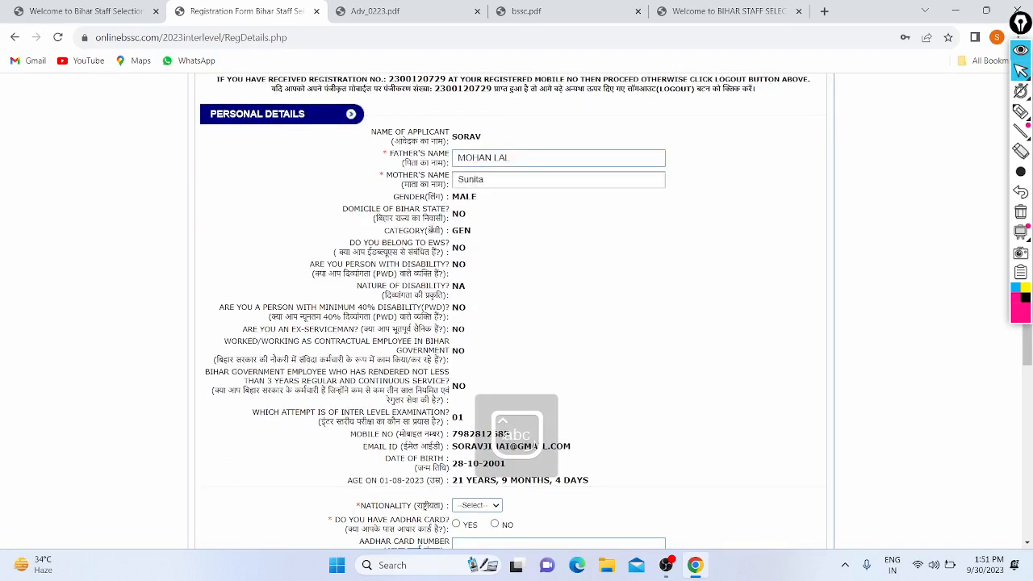
- Set nationality to INDIAN after briefly trying OTHER
scroll(433, 233, "down", 3)
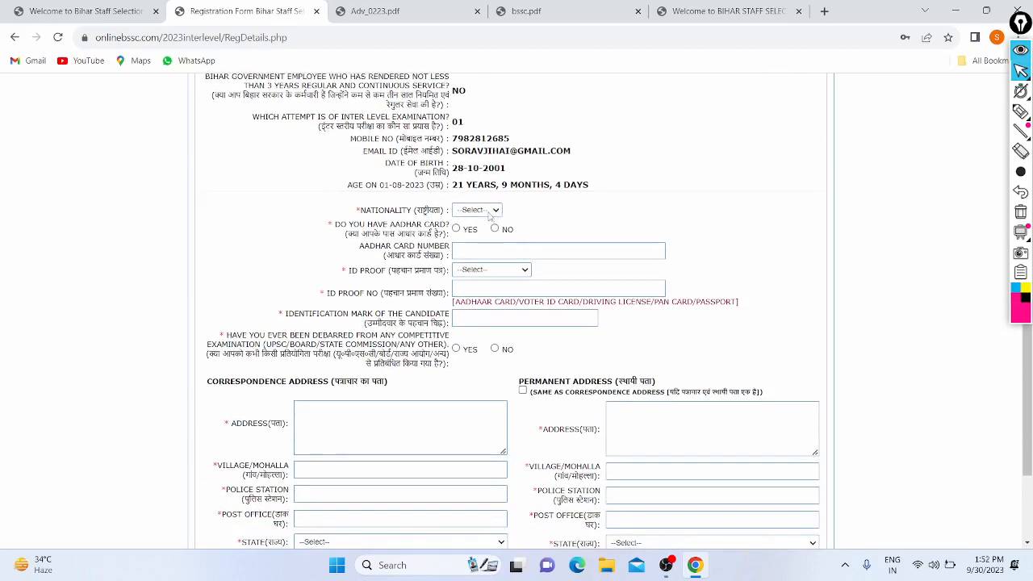
left_click(489, 212)
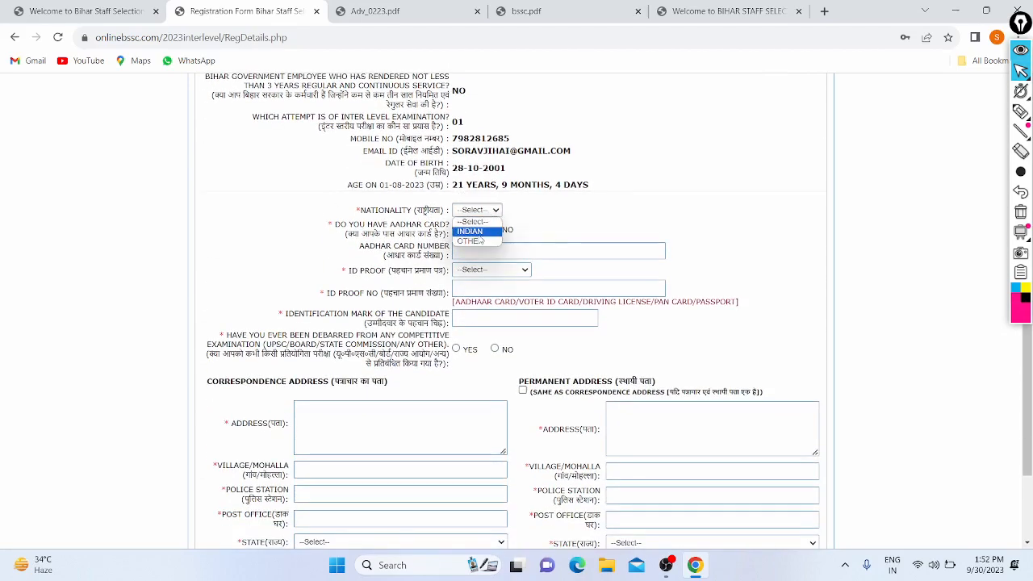
left_click(480, 233)
left_click(477, 214)
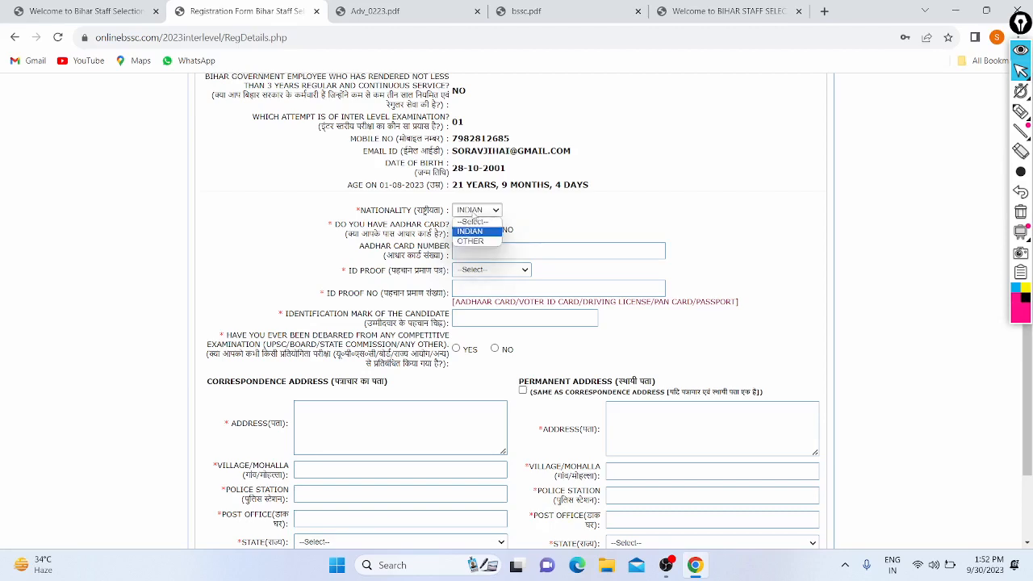
left_click(470, 242)
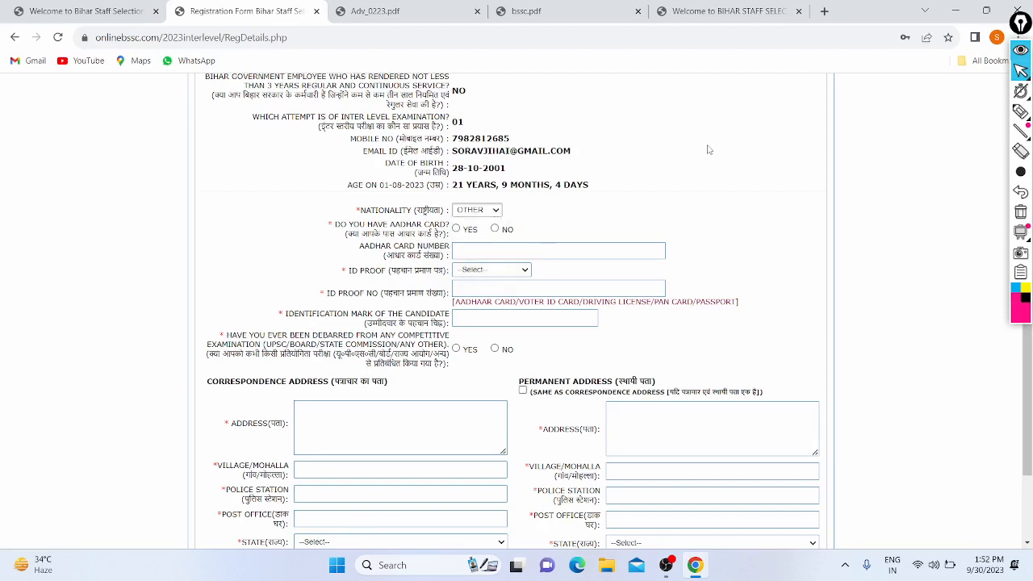
scroll(709, 149, "down", 2)
scroll(708, 150, "up", 2)
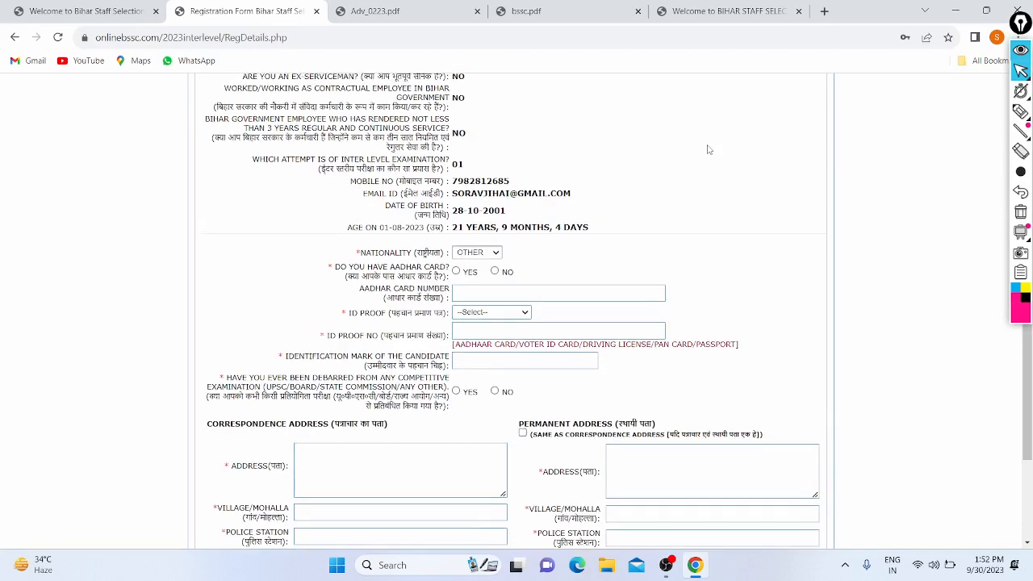
left_click(482, 253)
left_click(472, 275)
scroll(436, 246, "down", 1)
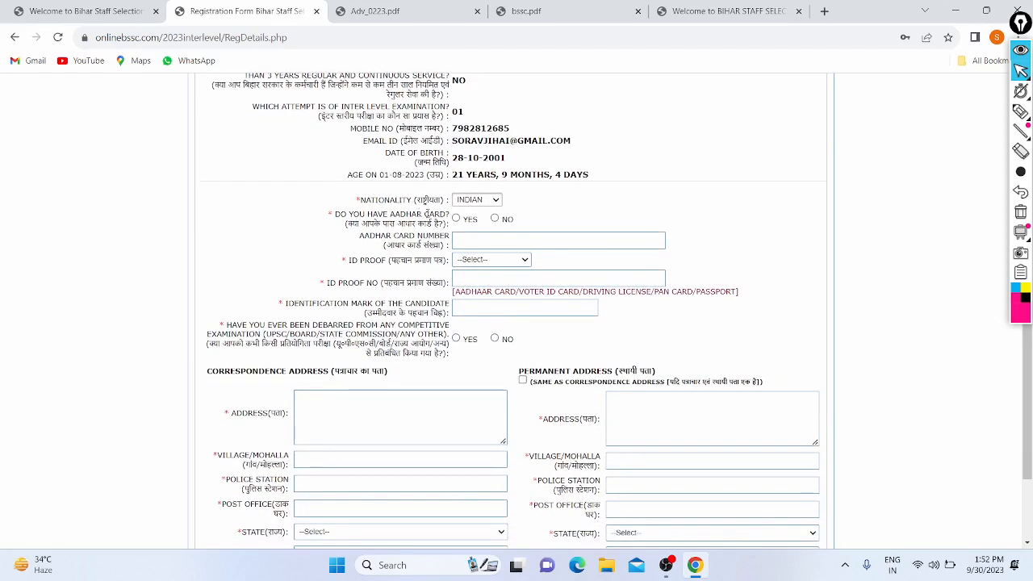
- Choose Aadhaar Card as the ID proof type and answer Yes to having an Aadhaar card
left_click(497, 219)
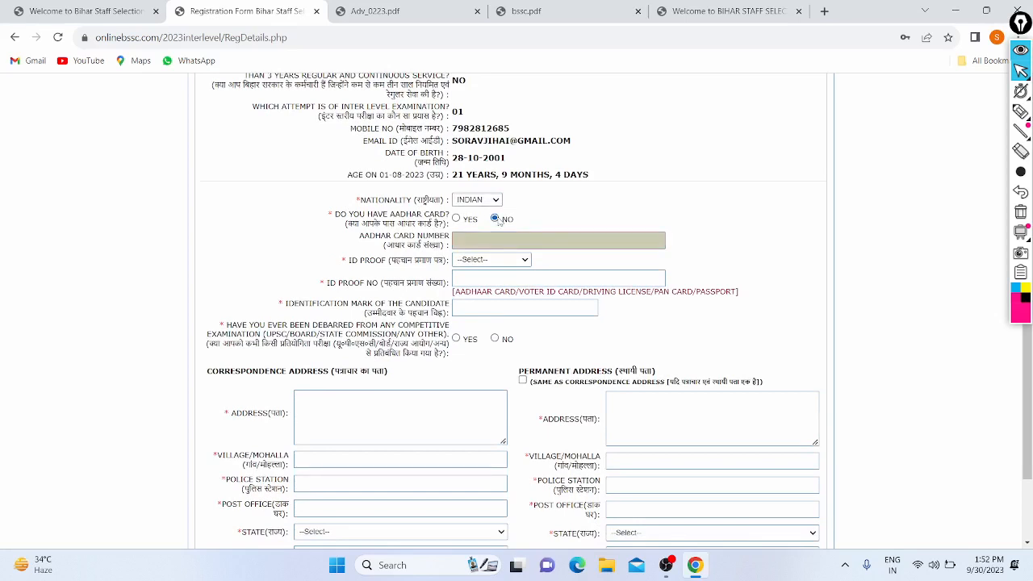
left_click(476, 262)
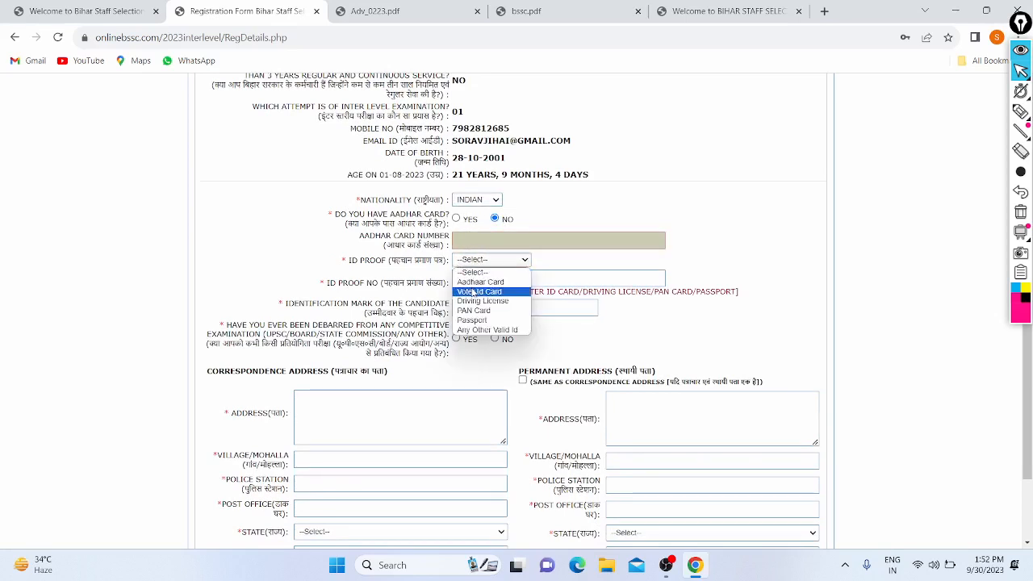
left_click(470, 282)
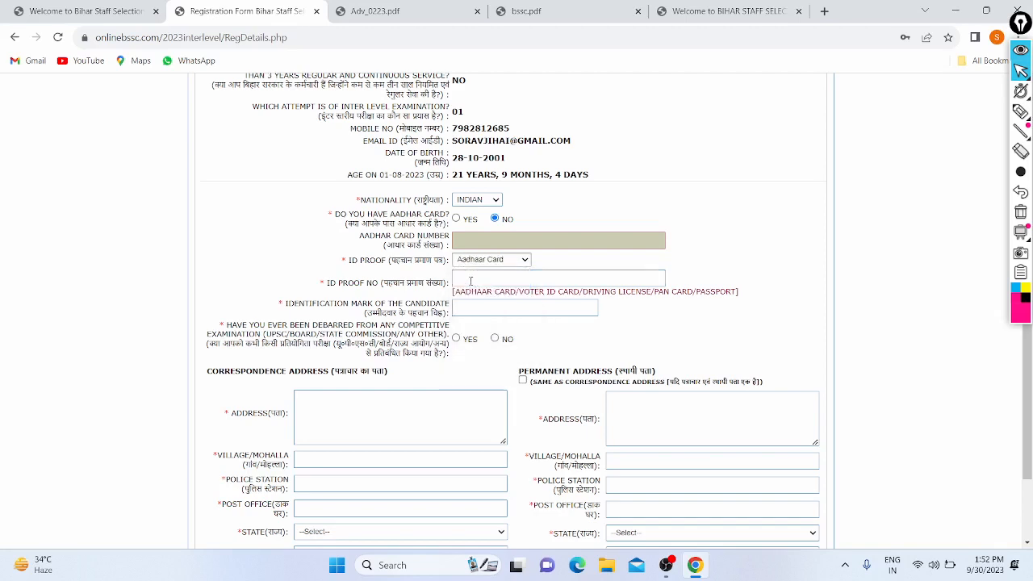
left_click(518, 262)
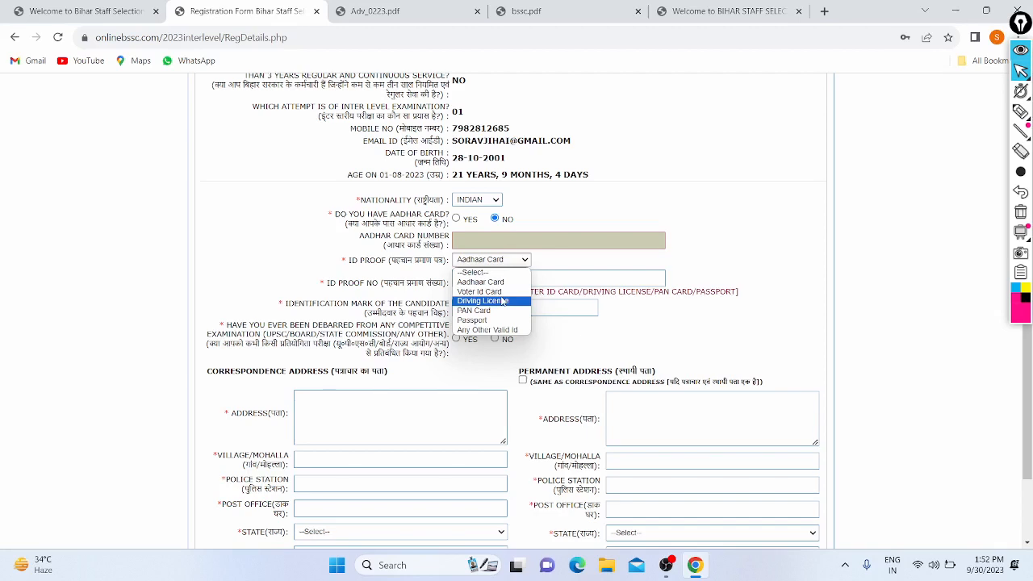
left_click(501, 282)
left_click(456, 219)
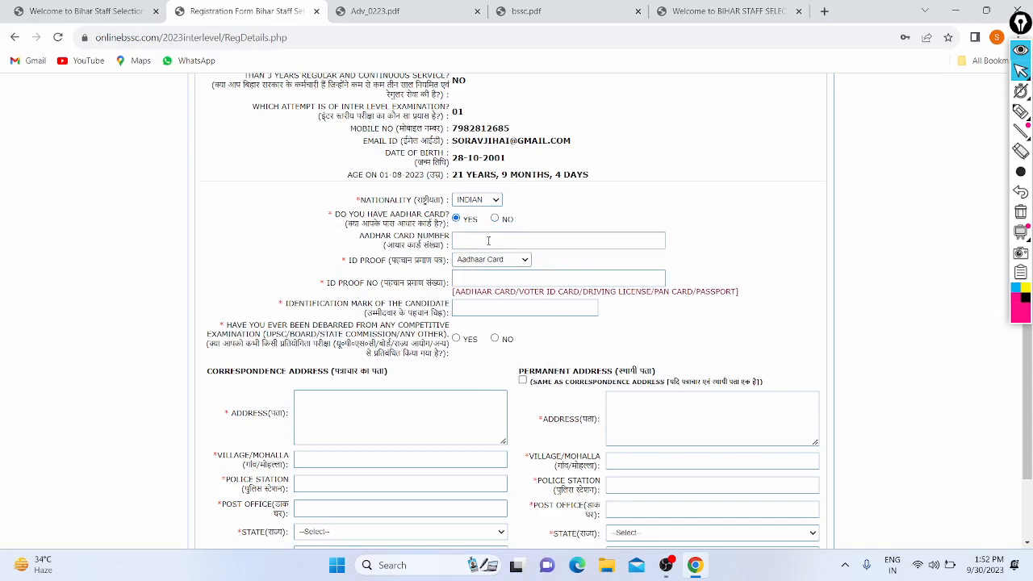
- Enter the Aadhaar card number and paste the same number as the ID proof number
left_click(487, 240)
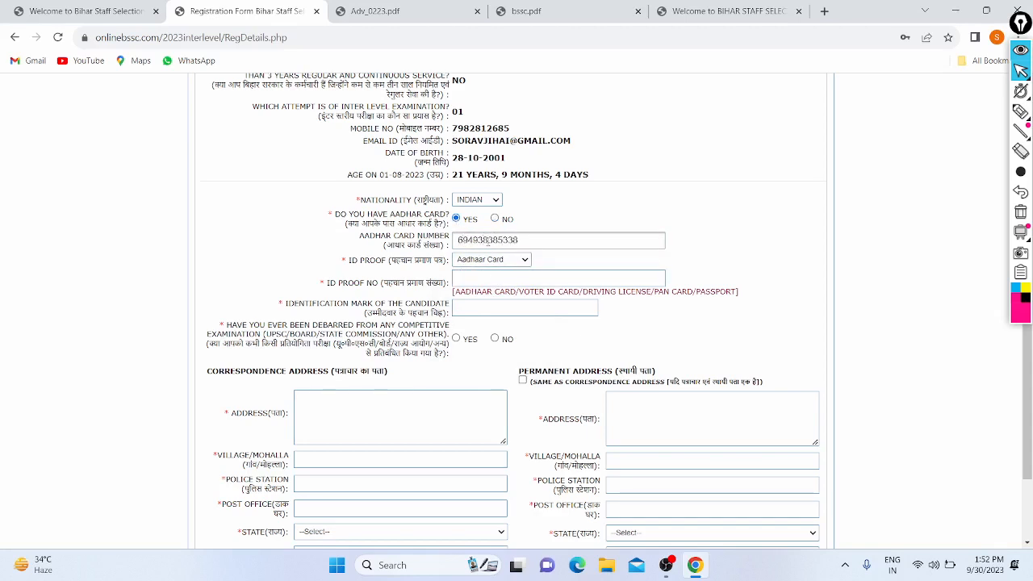
left_click(491, 279)
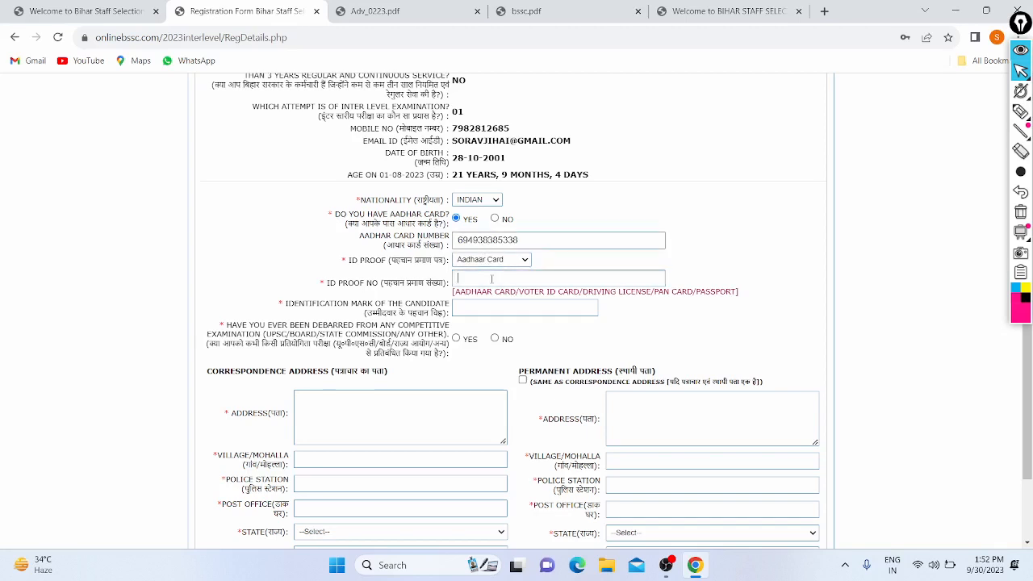
key("BackSpace")
key("BackSpace")
key("BackSpace")
key("BackSpace")
left_click_drag(526, 240, 447, 244)
key("ctrl+c")
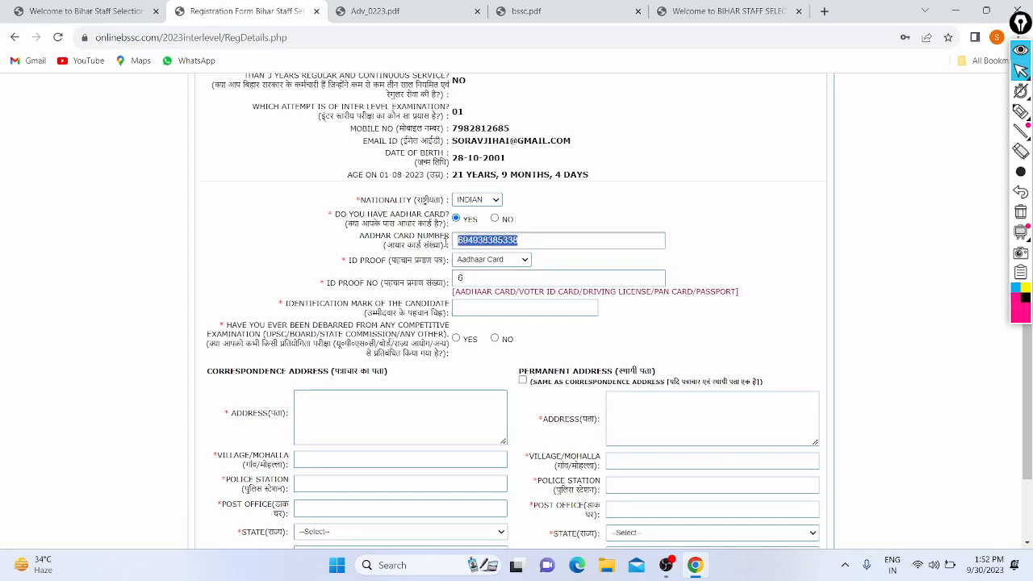
left_click(463, 277)
key("BackSpace")
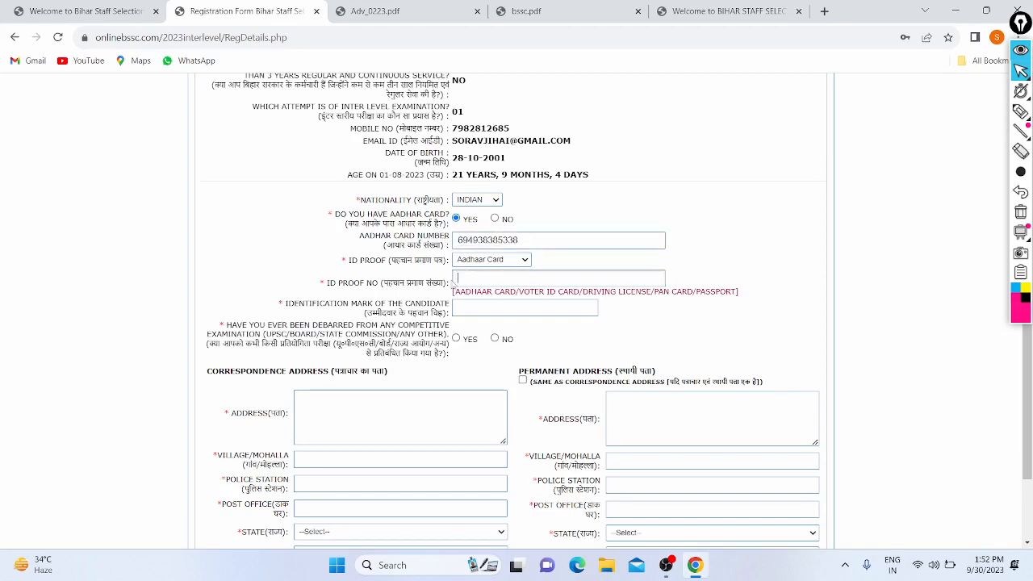
key("ctrl+v")
- Enter Nil as the identification mark
scroll(452, 281, "down", 1)
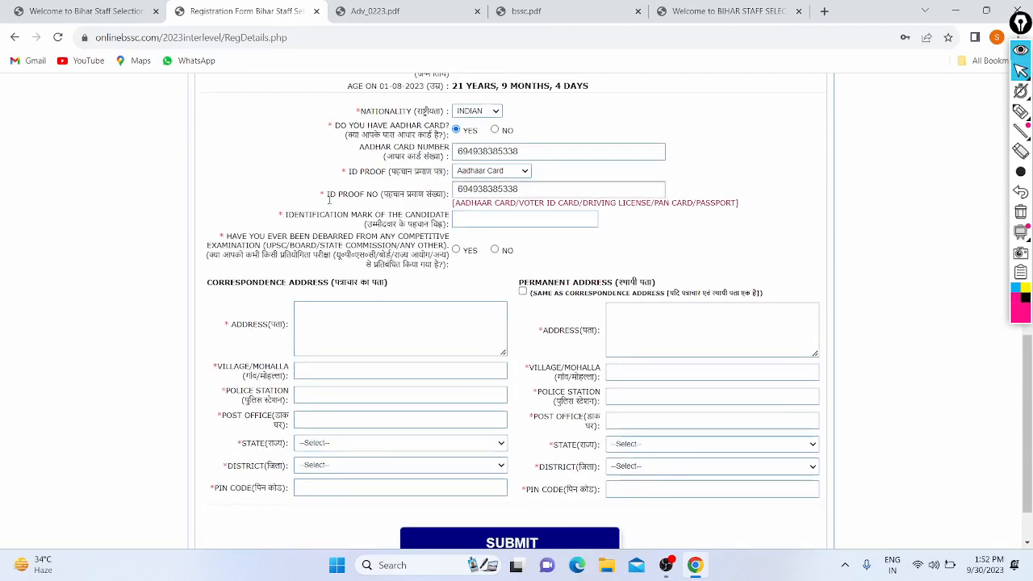
scroll(388, 220, "down", 1)
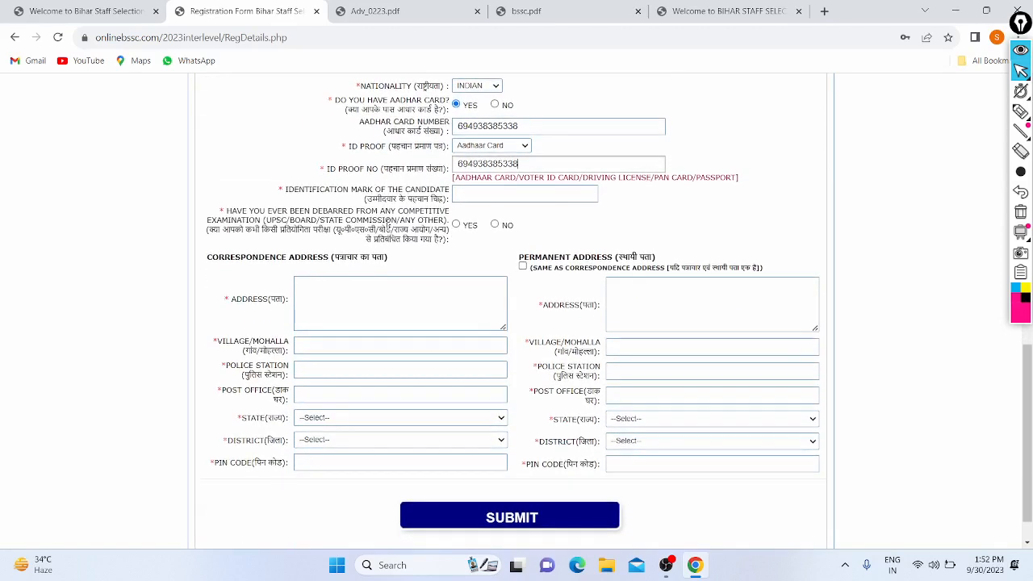
left_click(453, 196)
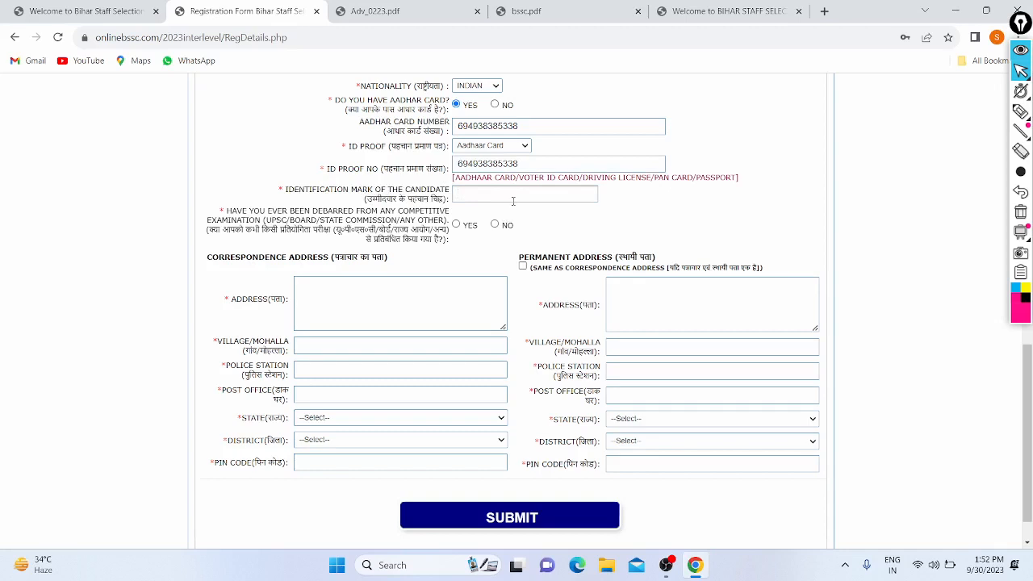
type("Nil")
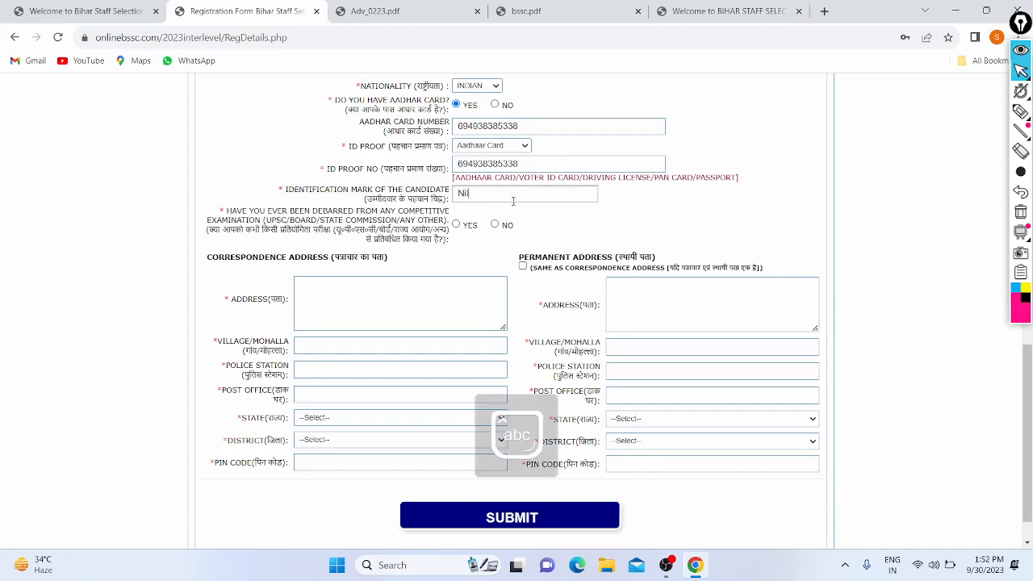
scroll(513, 201, "down", 1)
left_click_drag(247, 169, 285, 170)
left_click(285, 169)
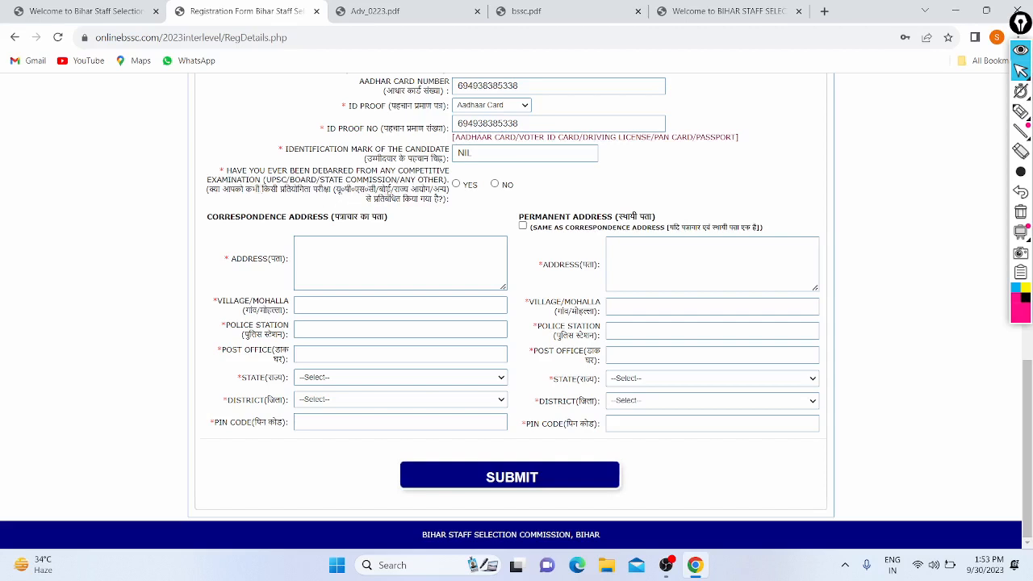
- Answer No to having ever been debarred from any examination
left_click_drag(397, 189, 429, 190)
left_click(427, 192)
left_click_drag(440, 202, 345, 204)
left_click(345, 204)
left_click(495, 185)
- Fill the correspondence address fields from the saved address suggestion
left_click(323, 249)
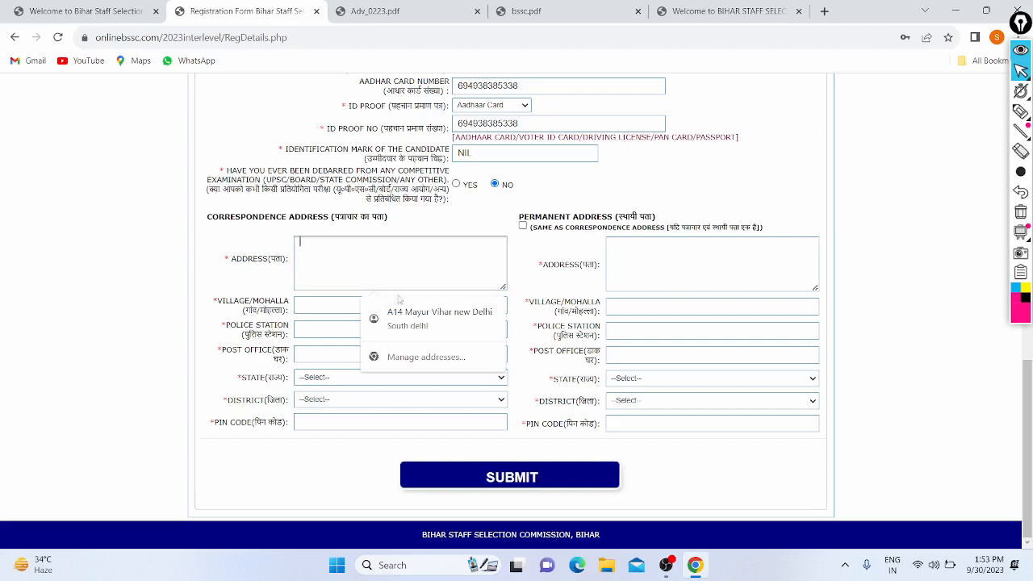
key("Down")
key("Return")
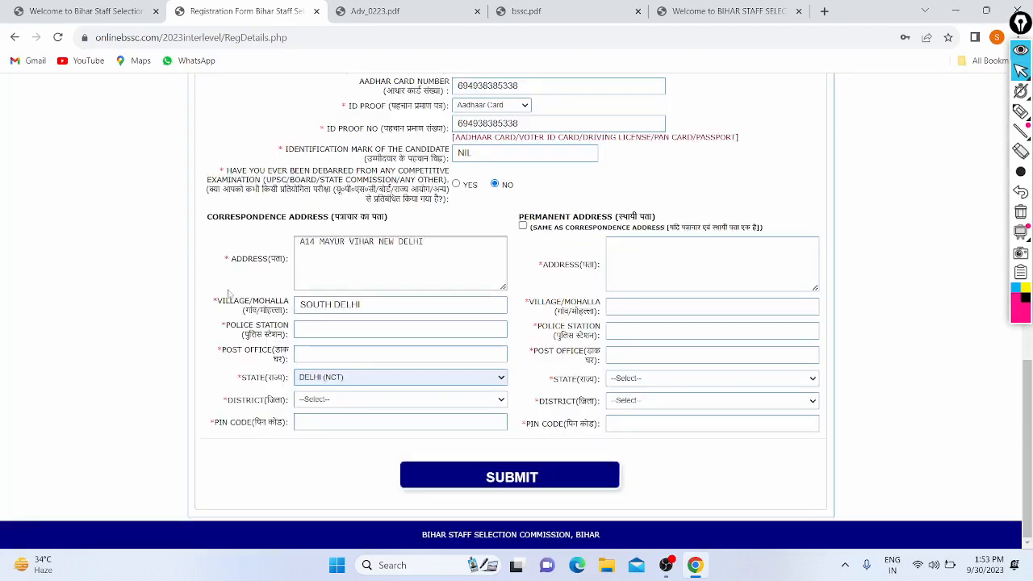
- Enter the police station name for the correspondence address
left_click(326, 330)
key("Caps_Lock")
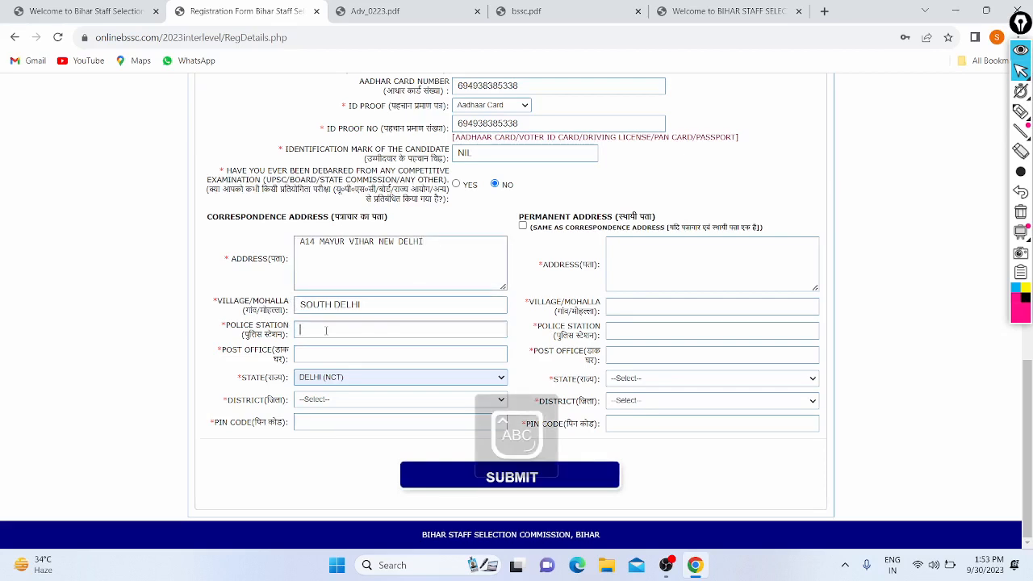
type("M")
key("Caps_Lock")
type("yu")
key("BackSpace")
type("y")
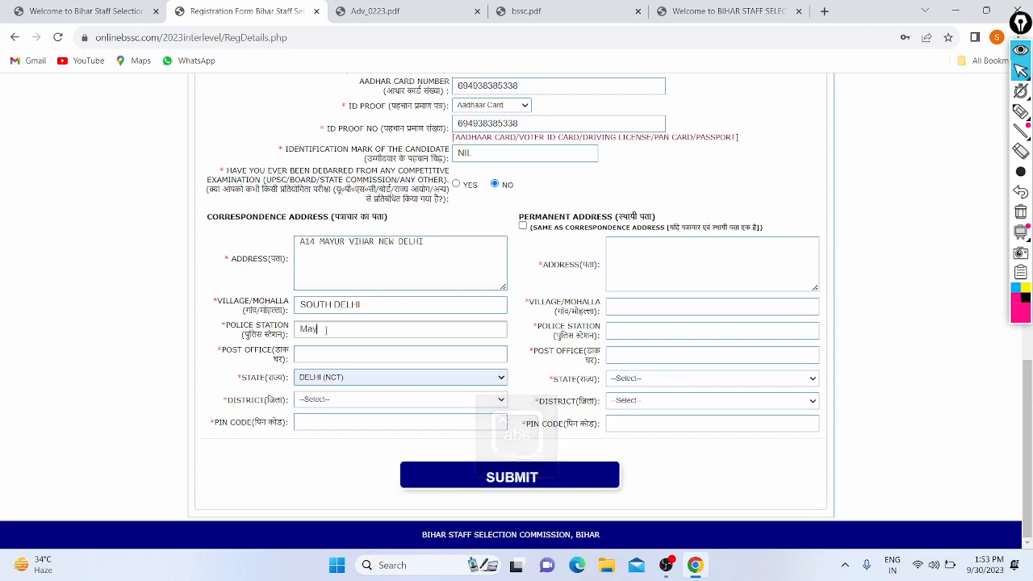
type("ur vihar")
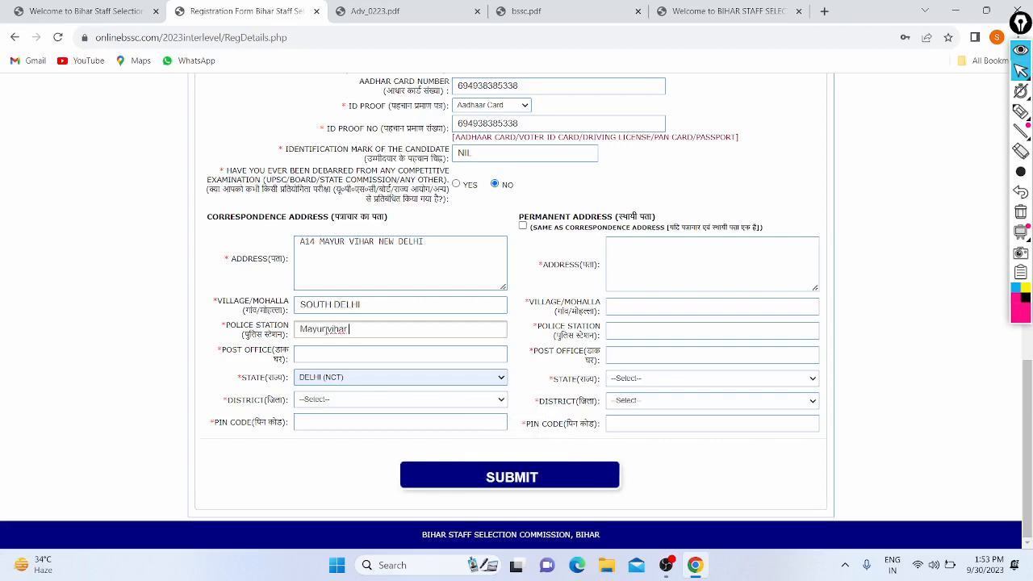
key("Caps_Lock")
type("Pol")
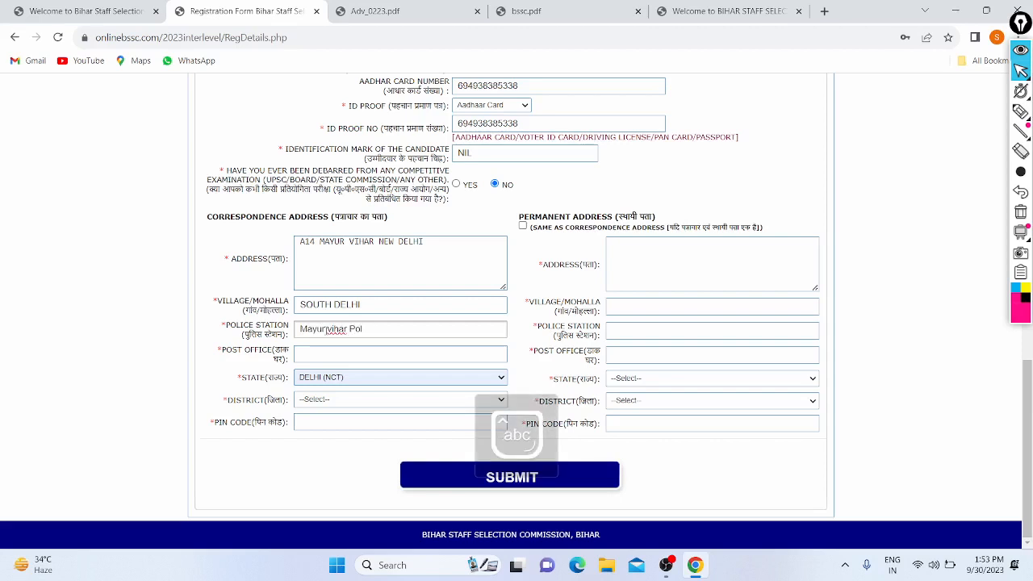
type("ice")
key("Caps_Lock")
type("S")
key("Caps_Lock")
type("tation")
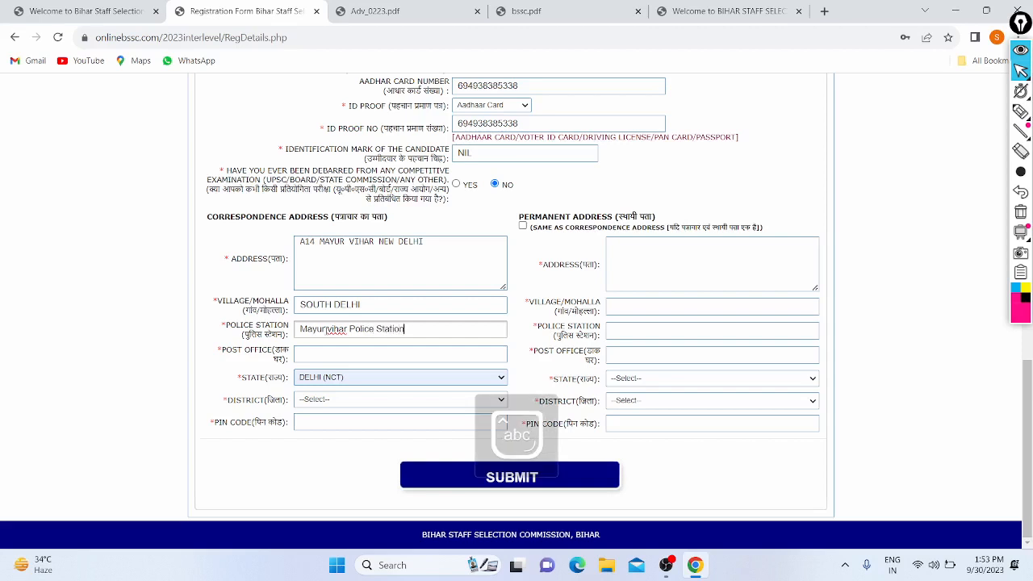
key("End")
key("Tab")
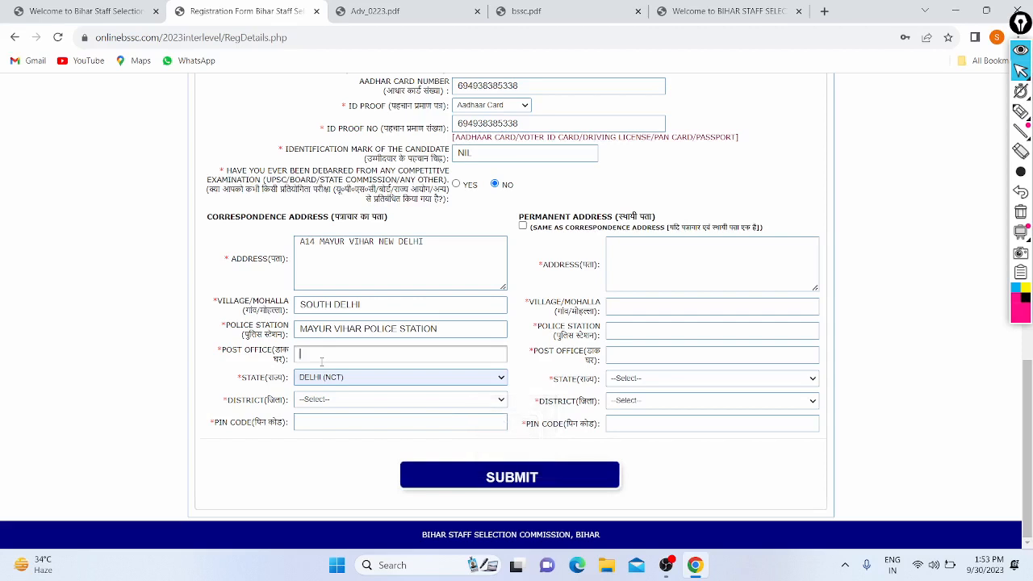
- Enter the post office, choose NEW DELHI as the district, and enter the PIN code
type("Mayur ")
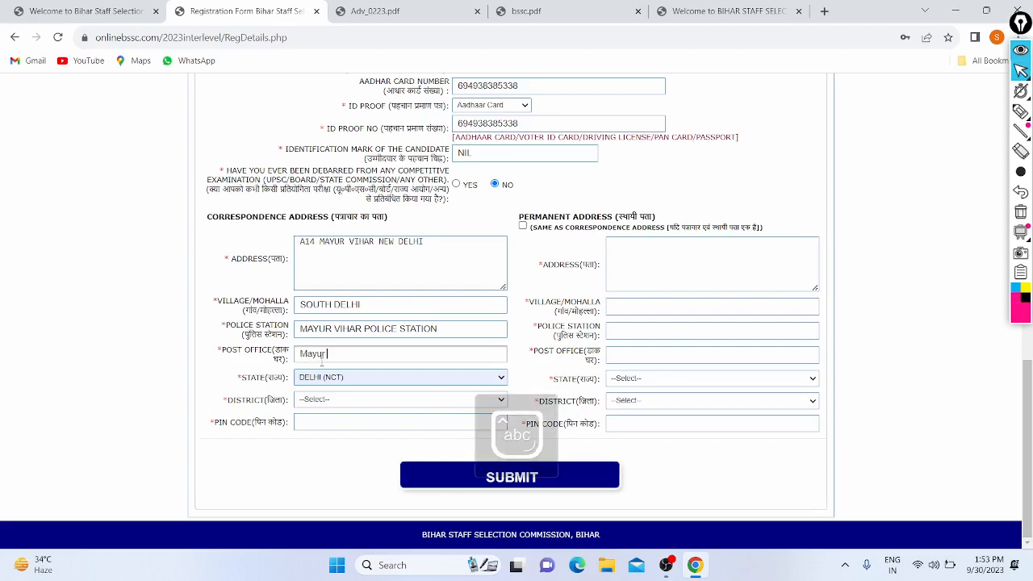
type("Vihar")
left_click(330, 400)
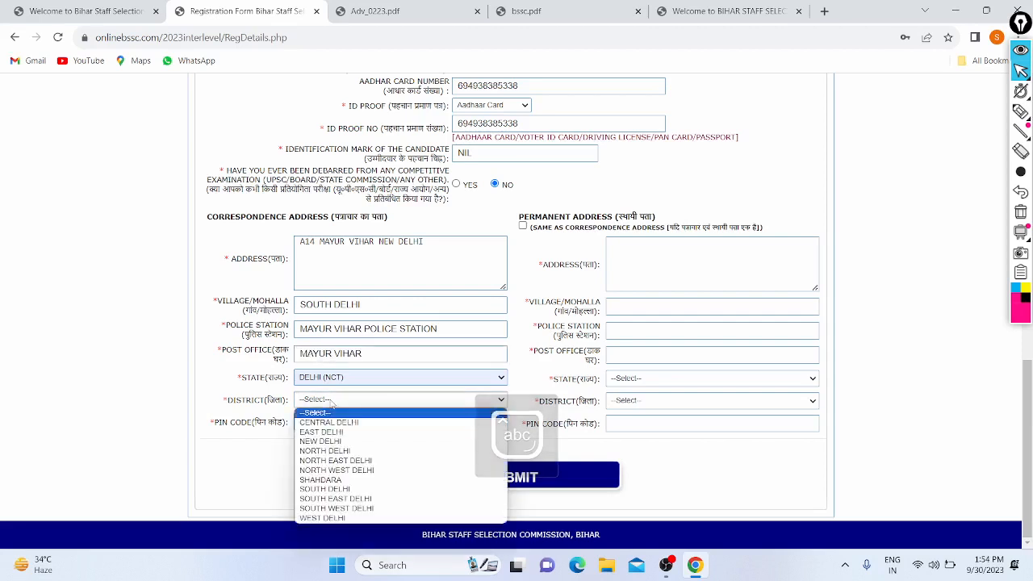
left_click(324, 442)
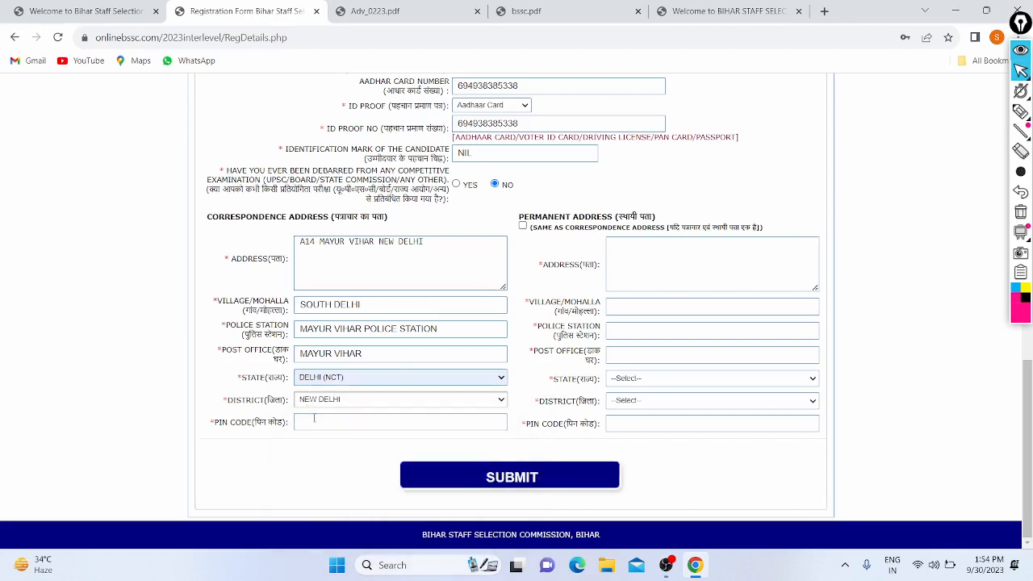
left_click(313, 421)
type("118483")
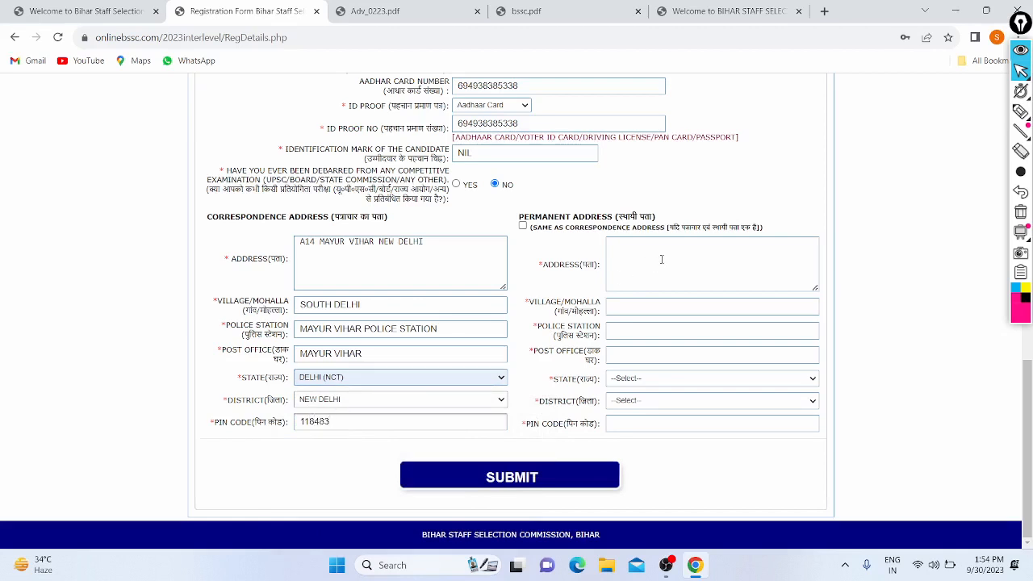
- Tick Same as Correspondence Address so the permanent address matches it
left_click(523, 226)
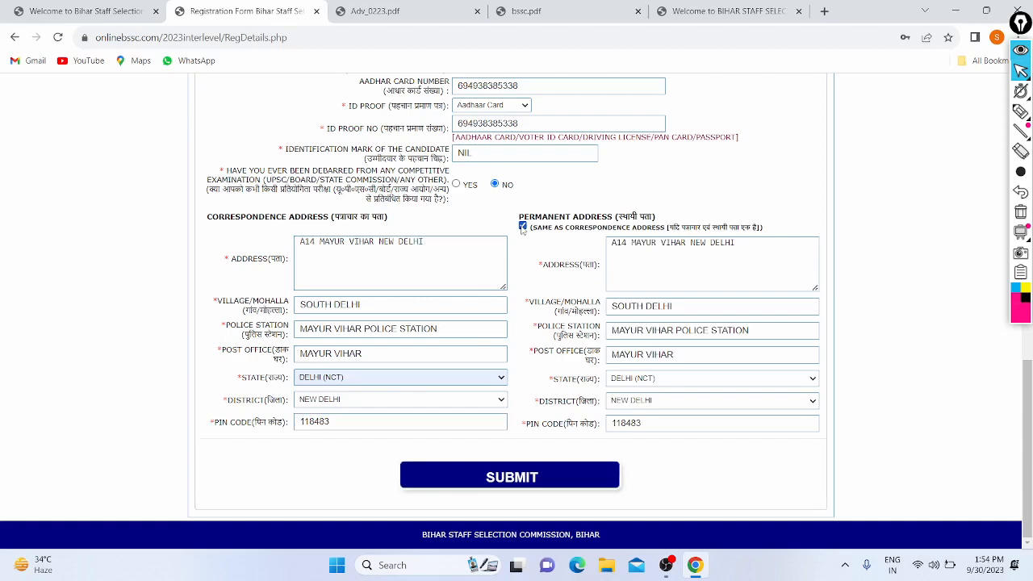
scroll(425, 192, "up", 3)
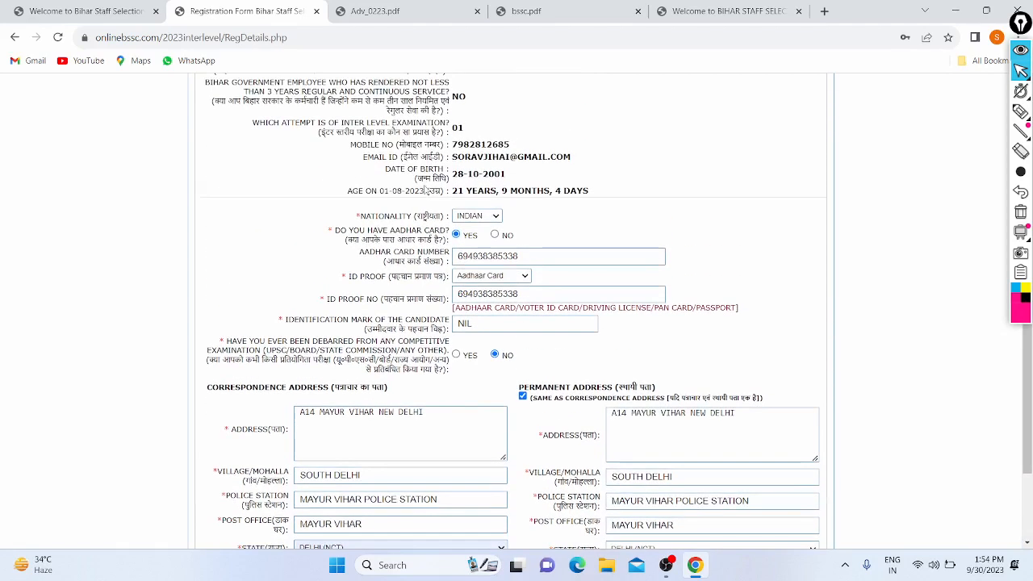
scroll(421, 191, "up", 7)
scroll(485, 464, "down", 9)
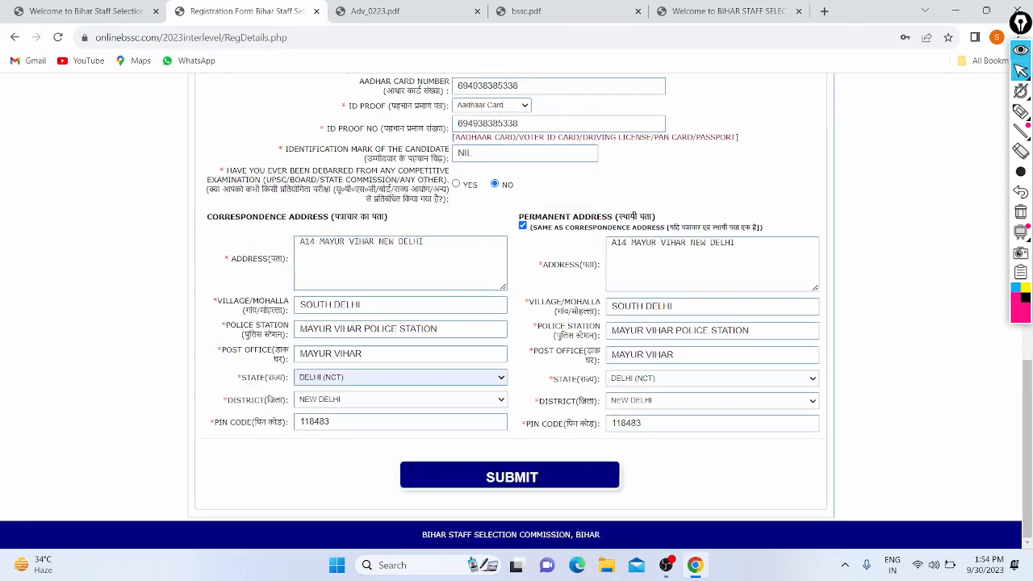
- Submit and confirm the personal details, then proceed for payment
left_click(523, 480)
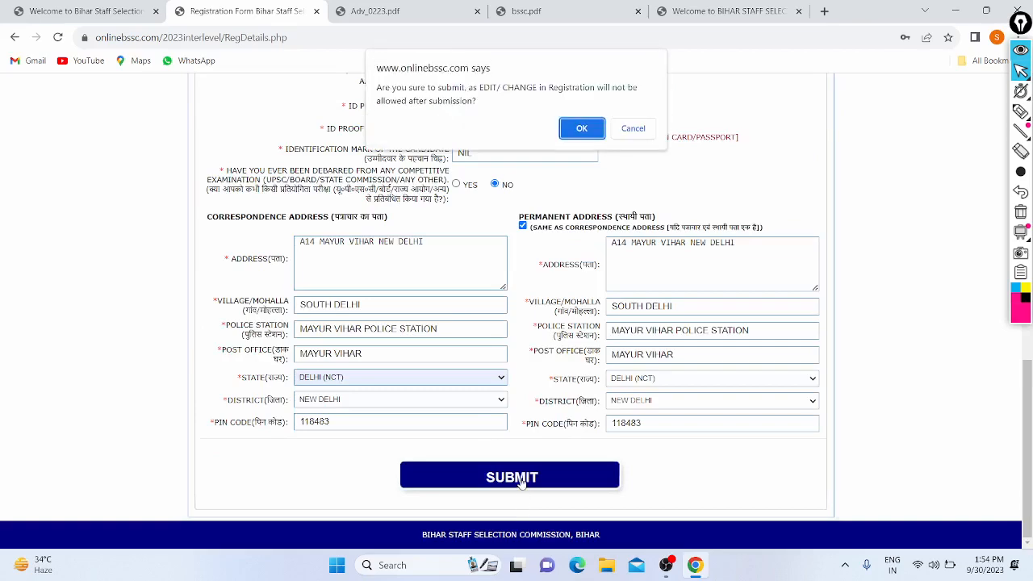
left_click(581, 129)
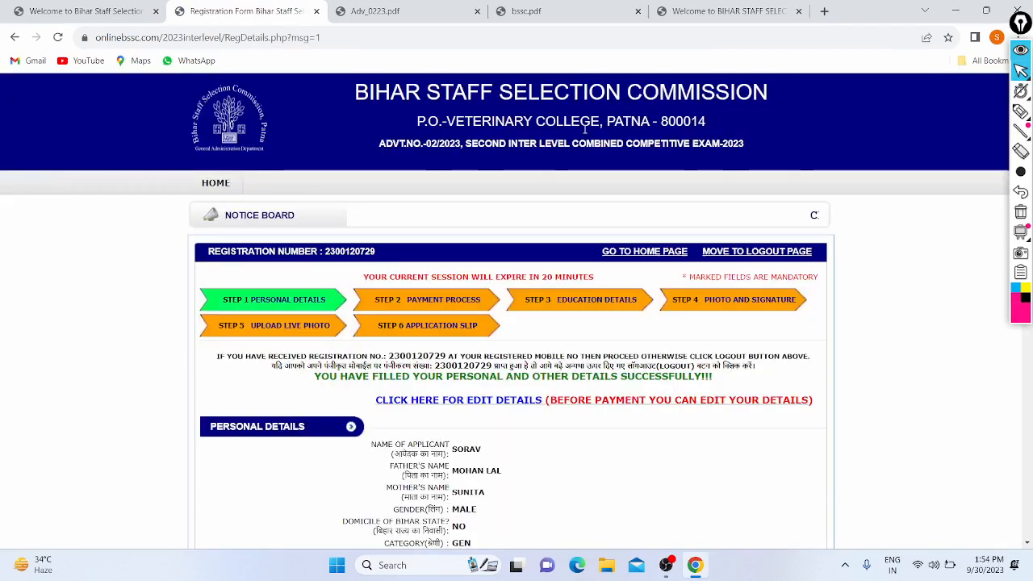
scroll(295, 257, "down", 3)
scroll(295, 256, "down", 5)
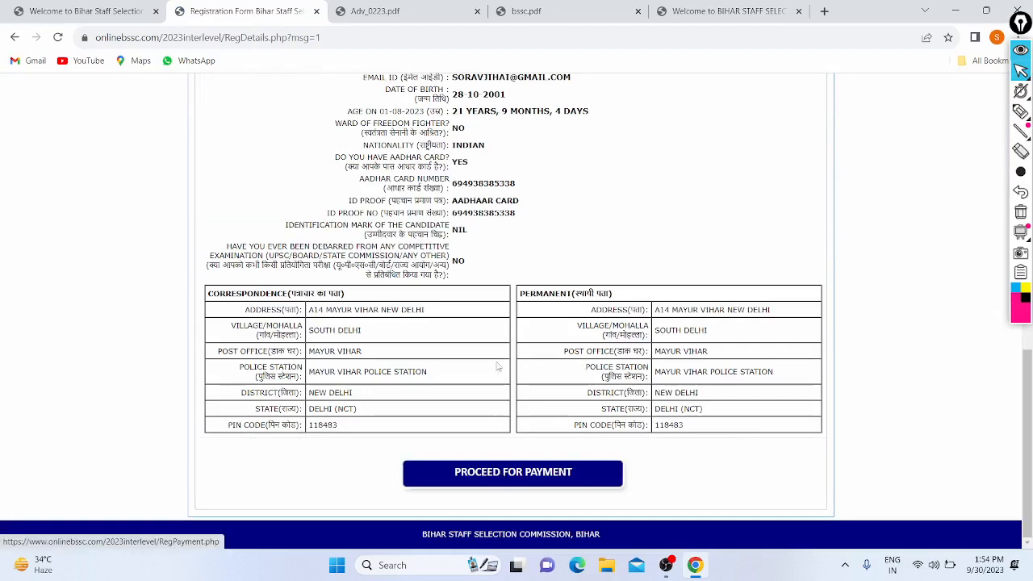
left_click(484, 471)
- Review the payment details, briefly highlighting the Rs. 540 registration fee
scroll(434, 367, "down", 3)
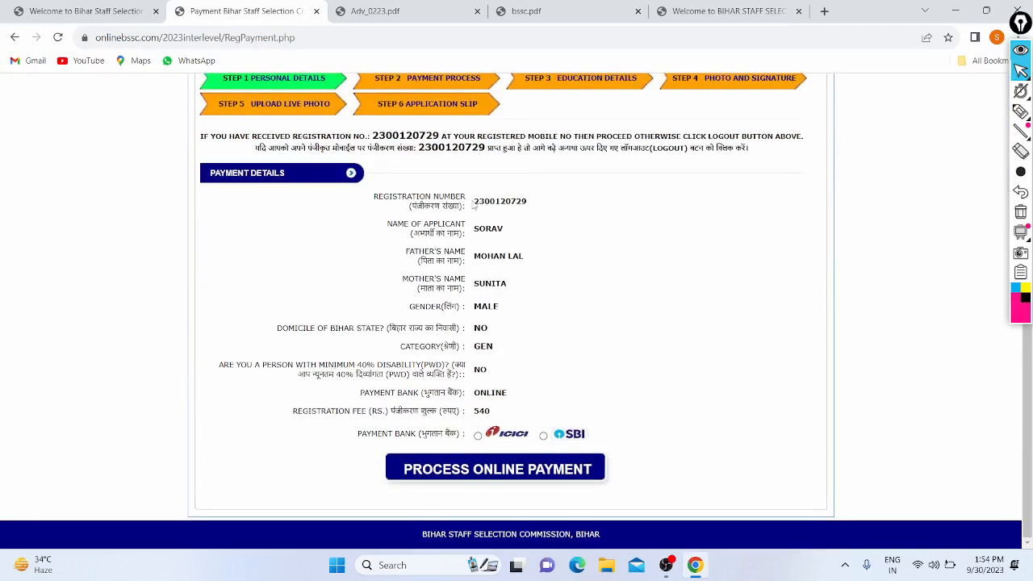
left_click_drag(473, 205, 536, 395)
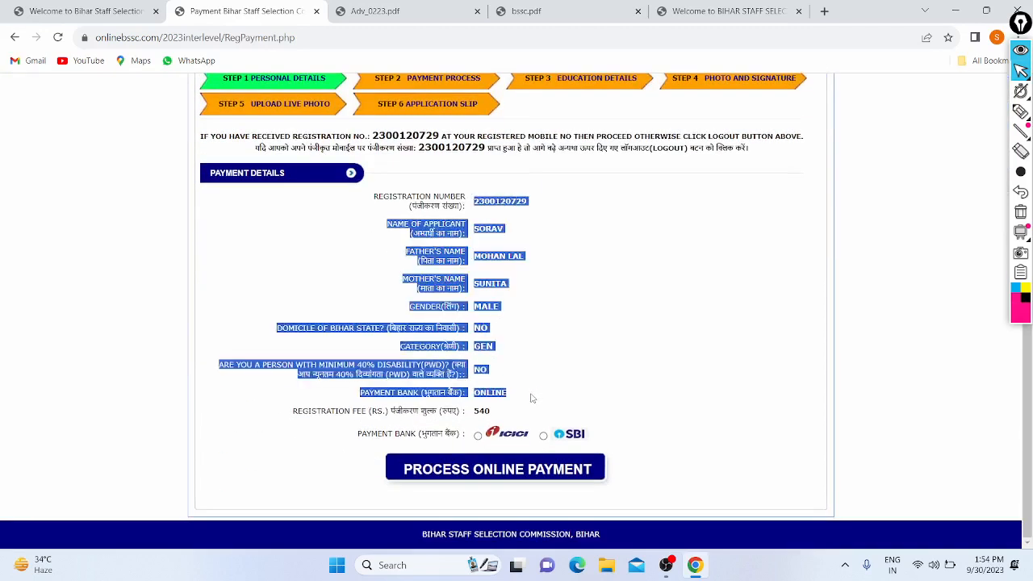
left_click(531, 397)
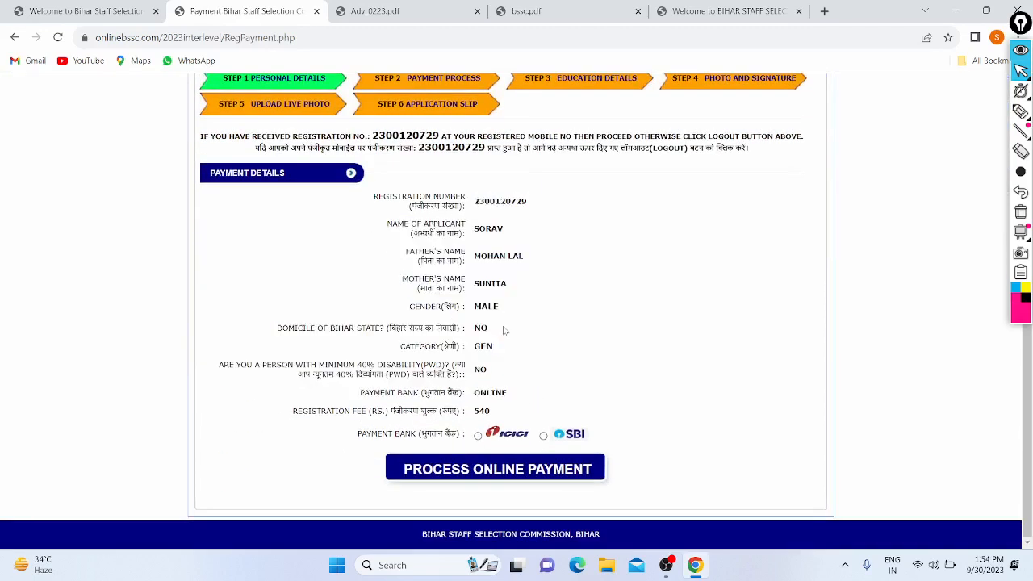
left_click(1019, 111)
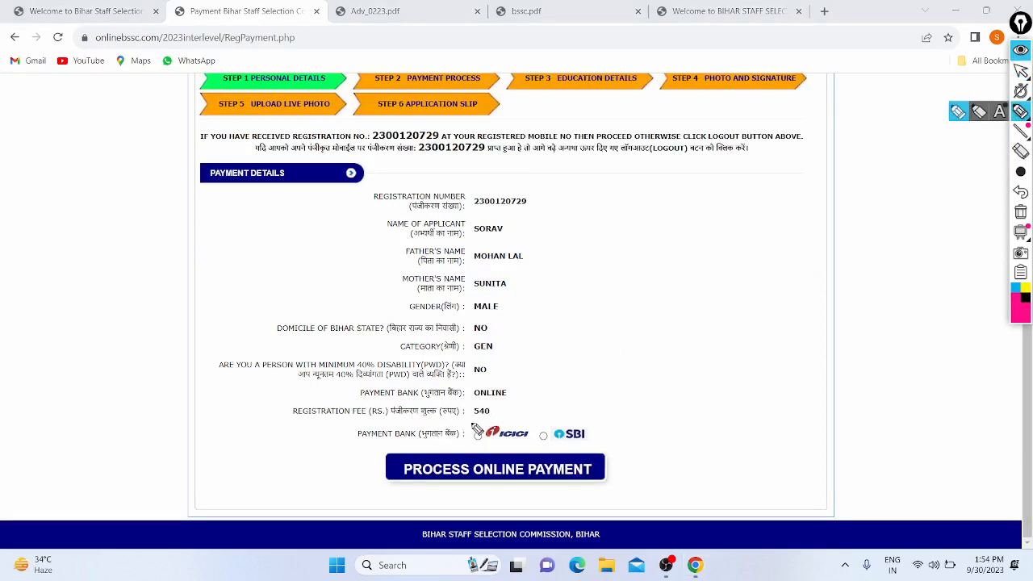
mouse_move(477, 431)
left_mouse_down()
mouse_move(506, 408)
mouse_move(466, 405)
left_mouse_up()
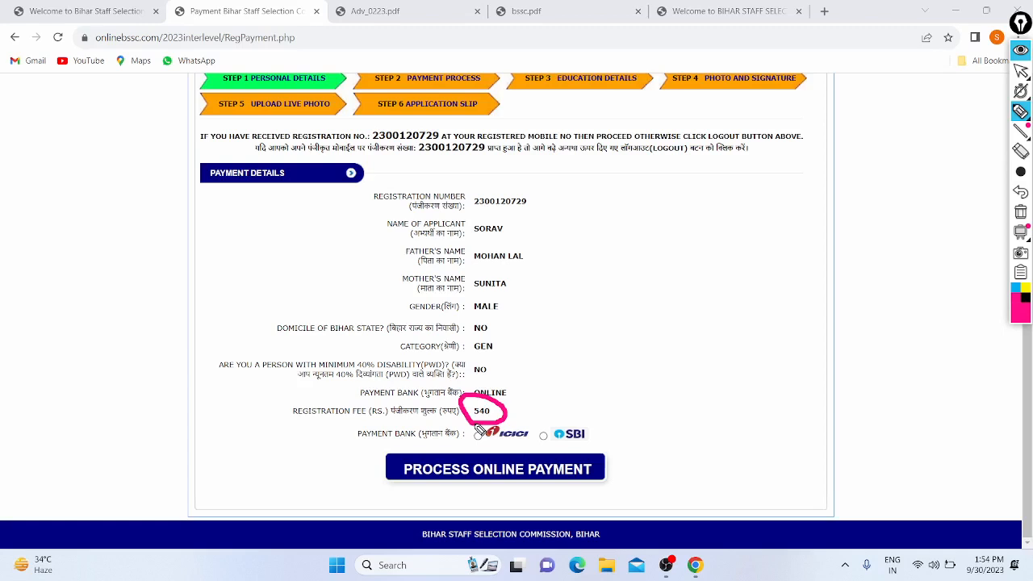
left_click(1019, 194)
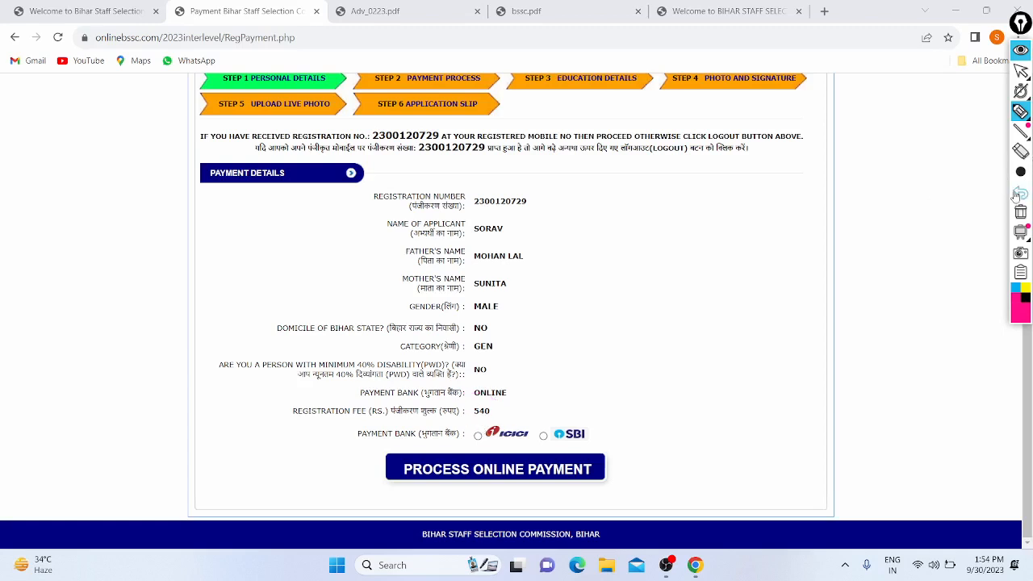
left_click(1021, 71)
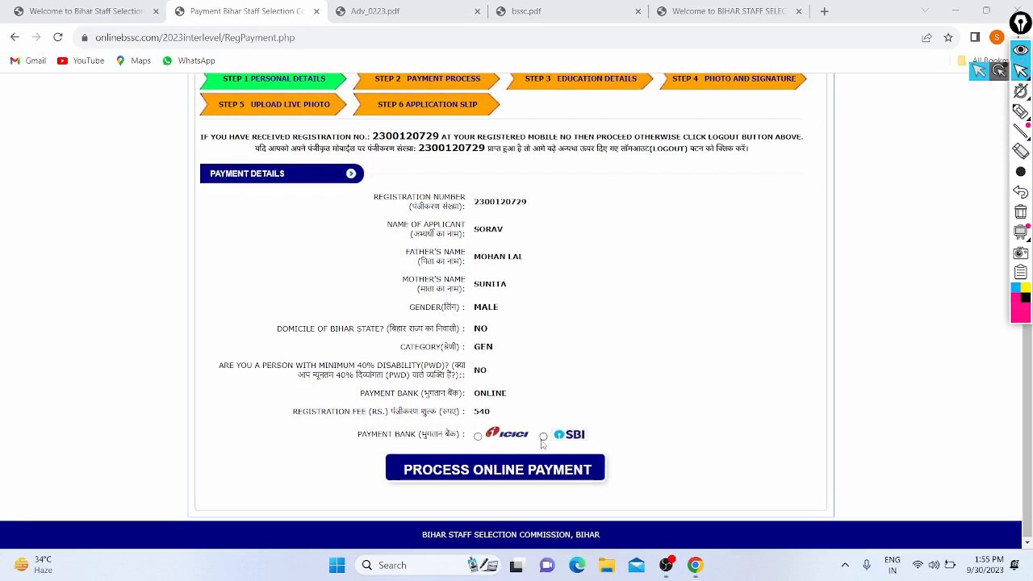
- Start the online payment with SBI, confirm it, and review the order summary
left_click(506, 471)
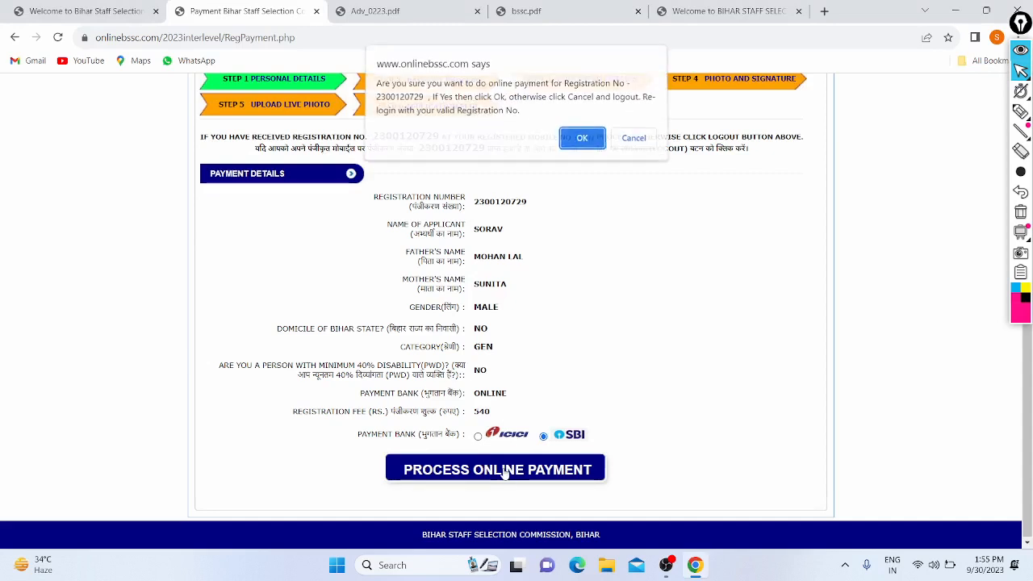
left_click(581, 142)
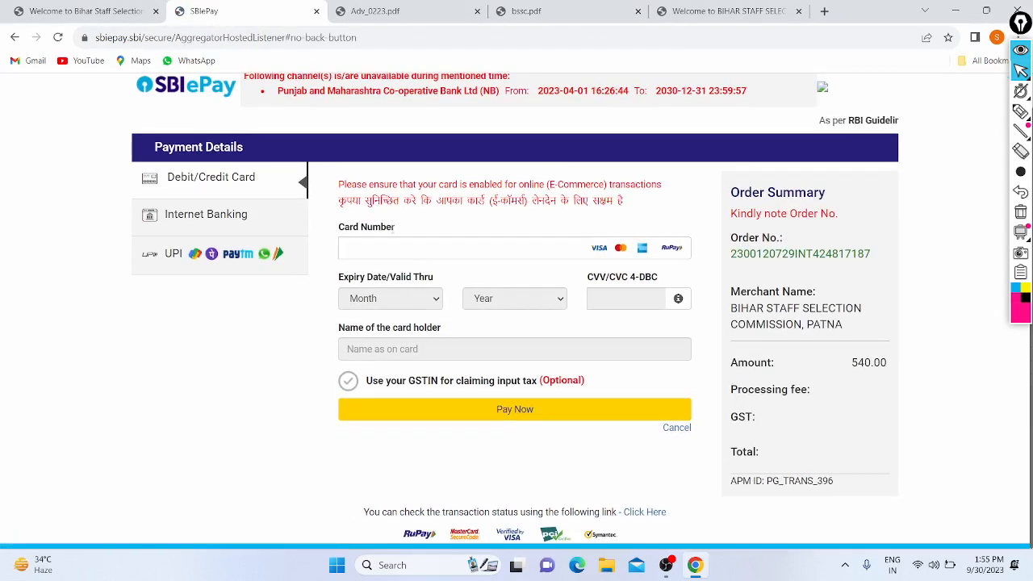
left_click_drag(747, 190, 796, 309)
left_click(796, 309)
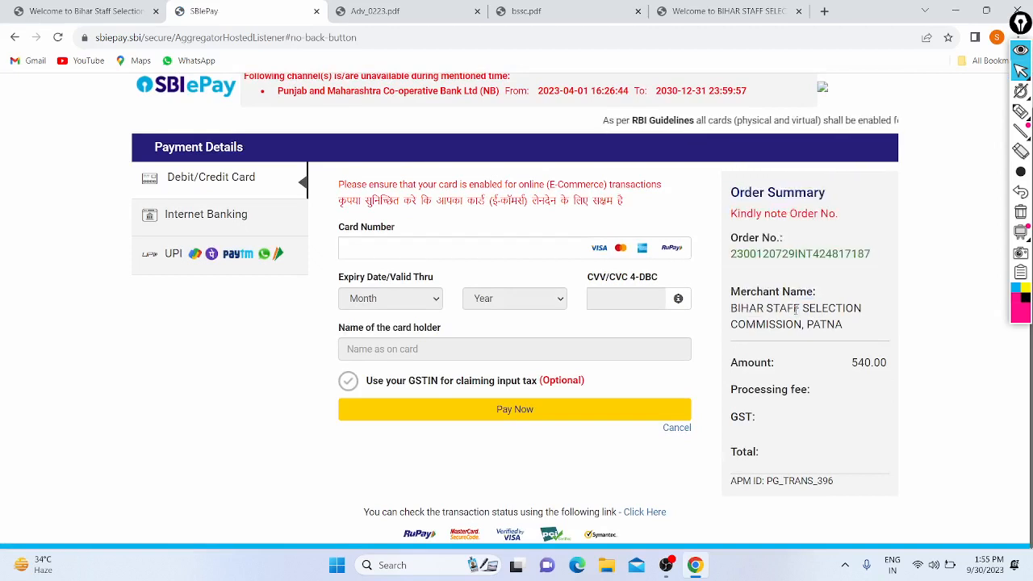
left_click(400, 255)
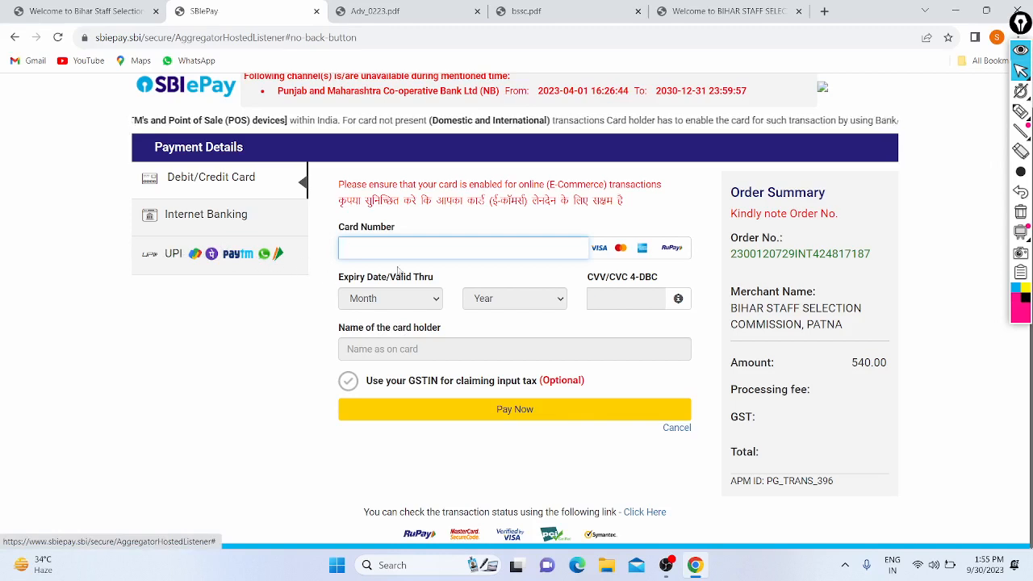
- Choose UPI QR and submit the 540 INR payment
left_click(160, 264)
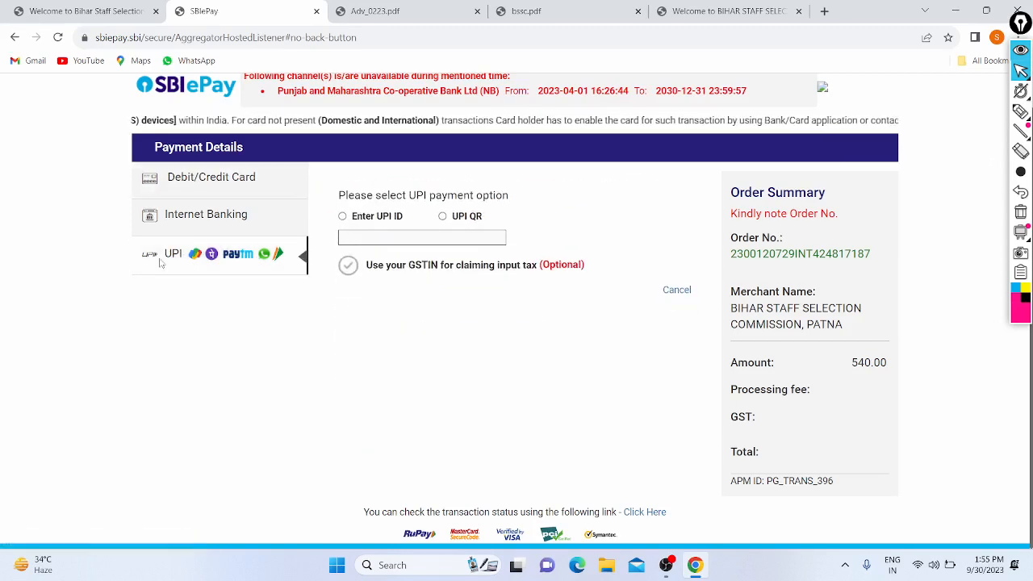
left_click(442, 219)
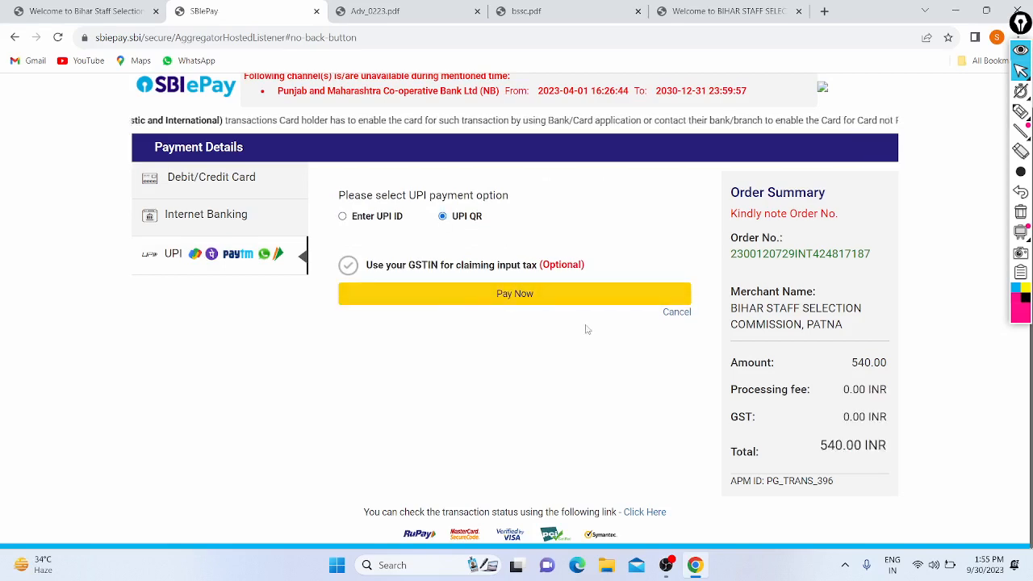
left_click(507, 297)
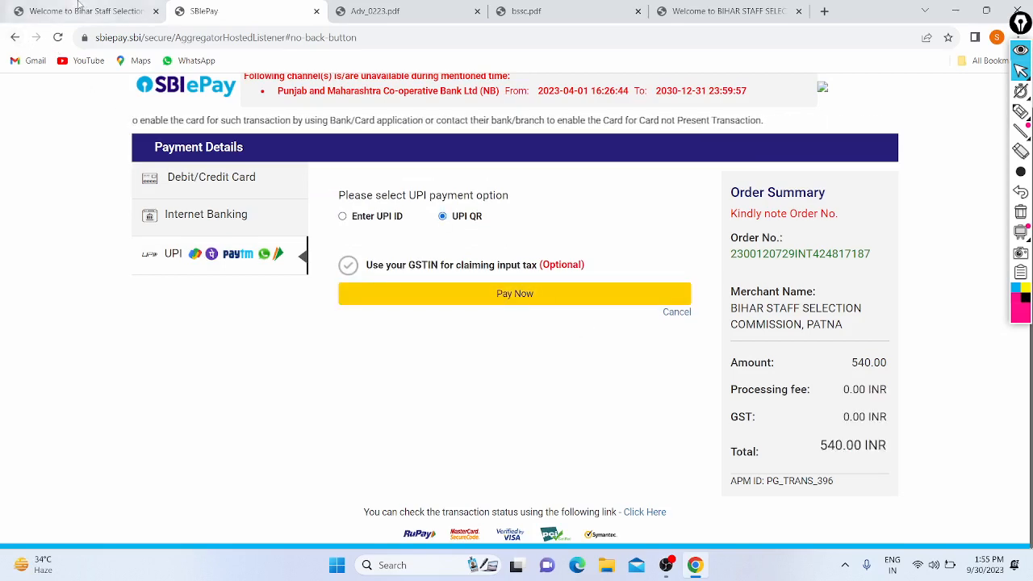
- Abandon the payment by going back and reloading, then step back to registration
left_click(12, 39)
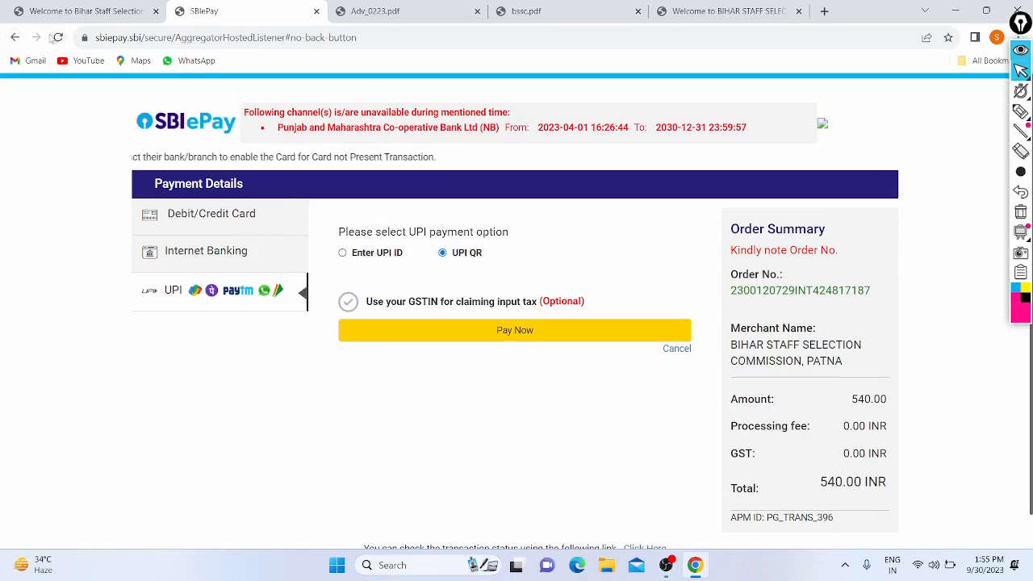
left_click(58, 38)
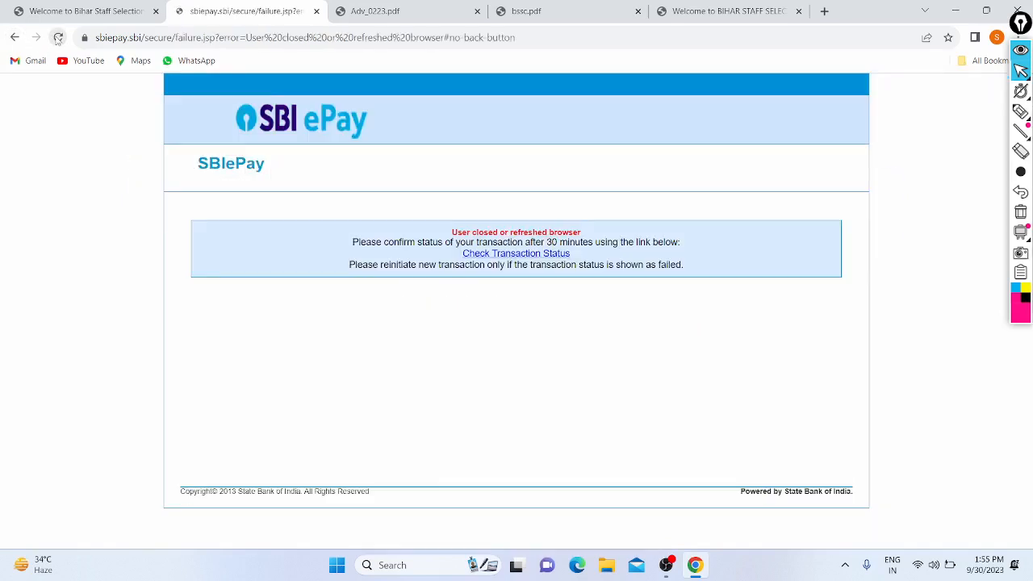
left_click(7, 43)
left_click(7, 42)
left_click(8, 42)
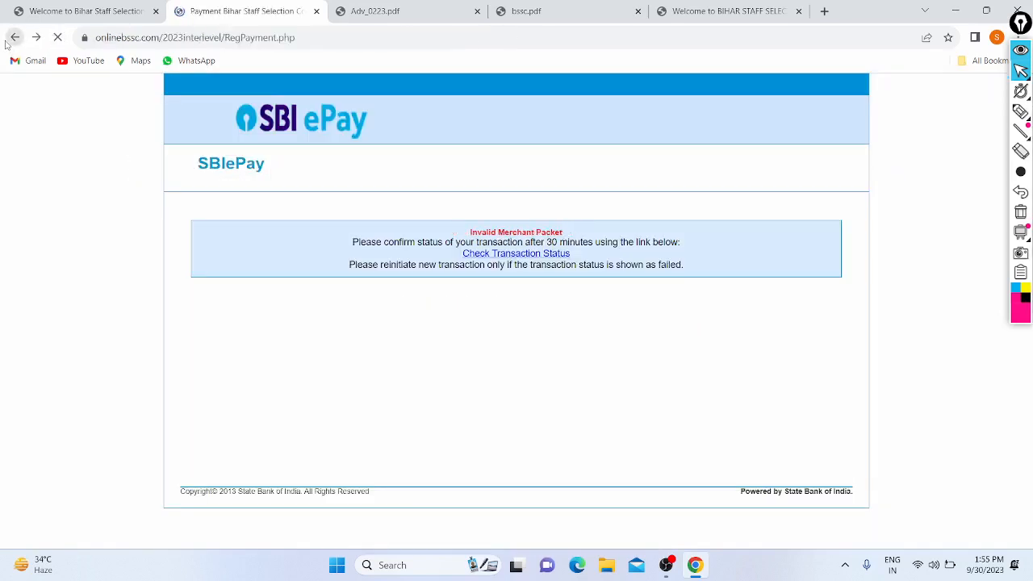
left_click(8, 42)
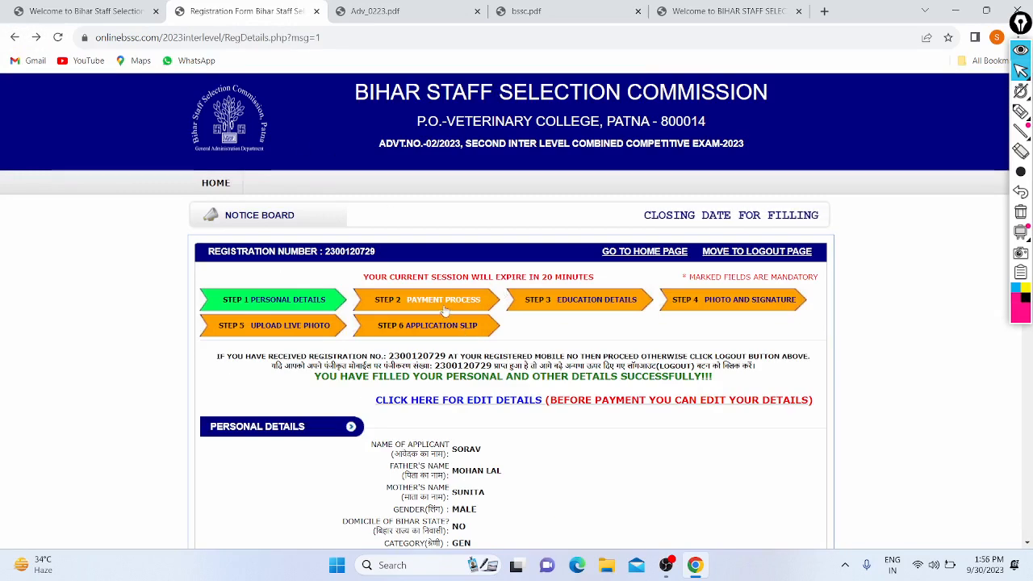
- Try opening the Step 3 Education Details tab and scroll through the registration summary
left_click(573, 308)
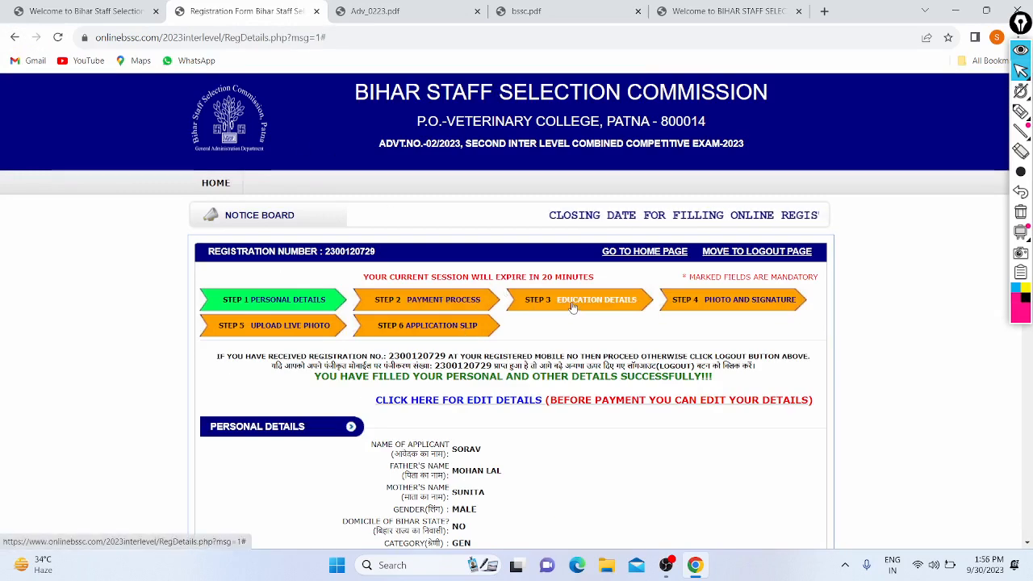
scroll(565, 267, "down", 2)
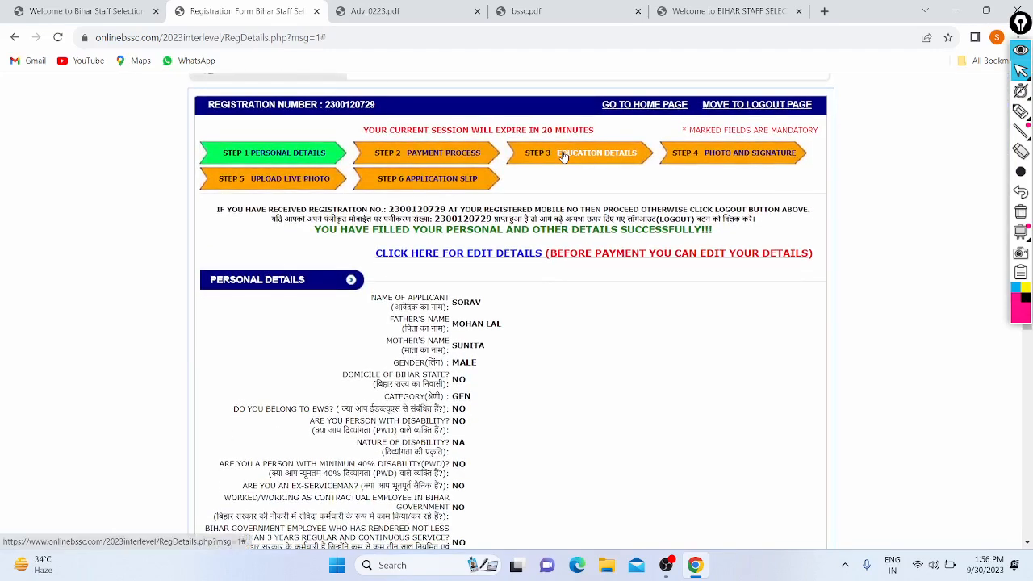
left_click(562, 153)
scroll(281, 205, "down", 10)
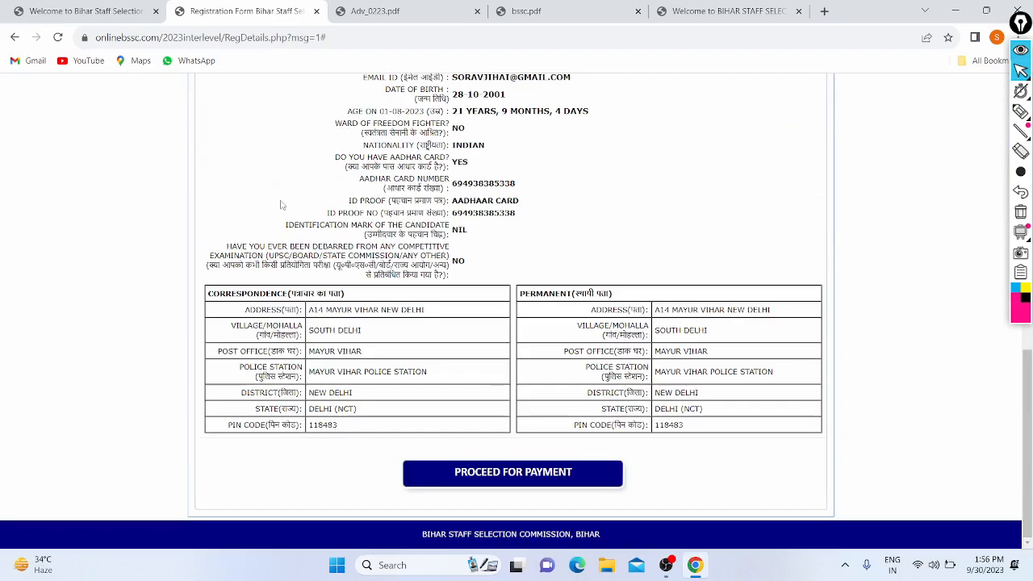
scroll(281, 205, "up", 3)
scroll(280, 205, "down", 3)
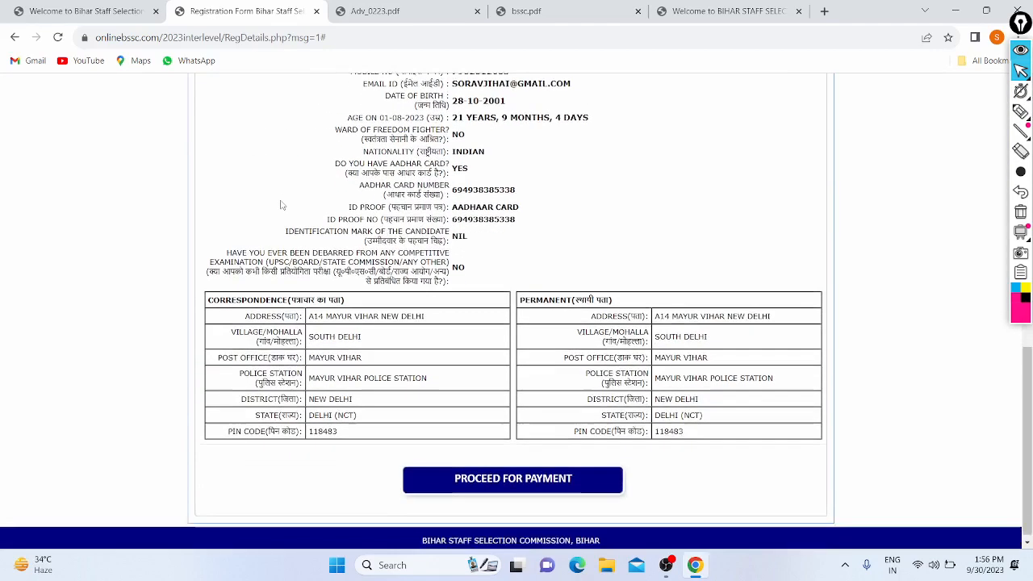
scroll(281, 205, "up", 15)
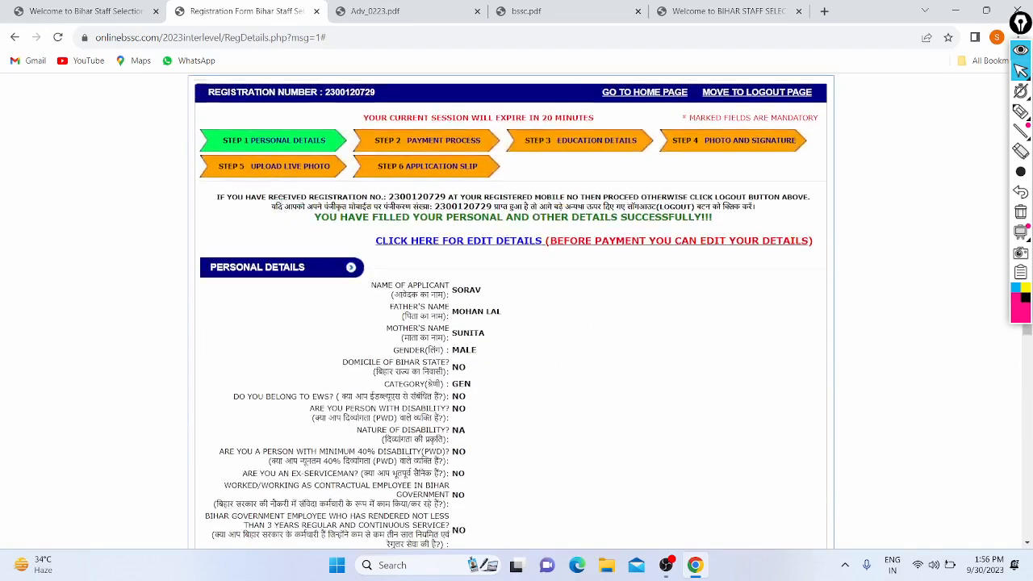
scroll(570, 224, "up", 2)
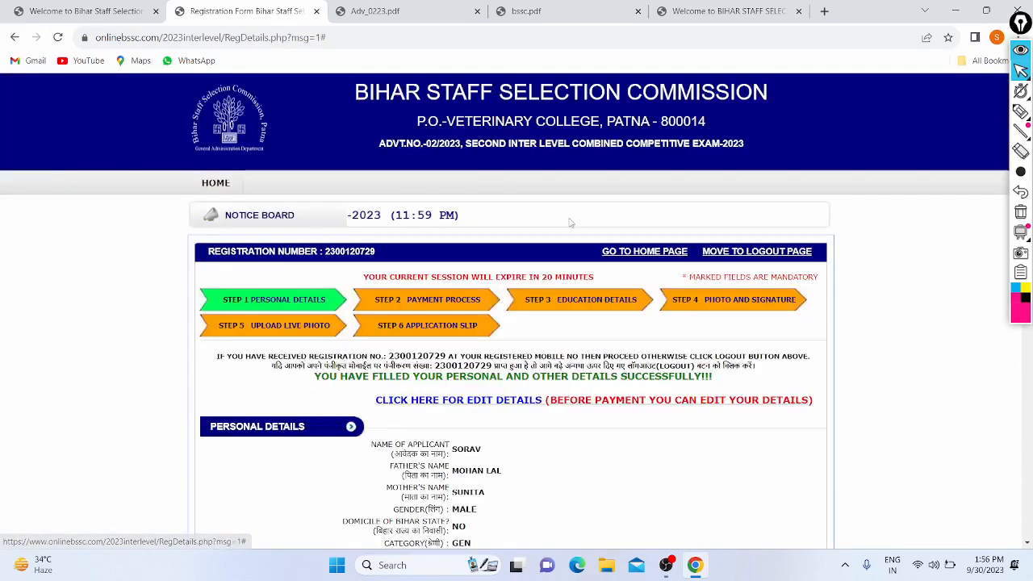
scroll(570, 224, "down", 15)
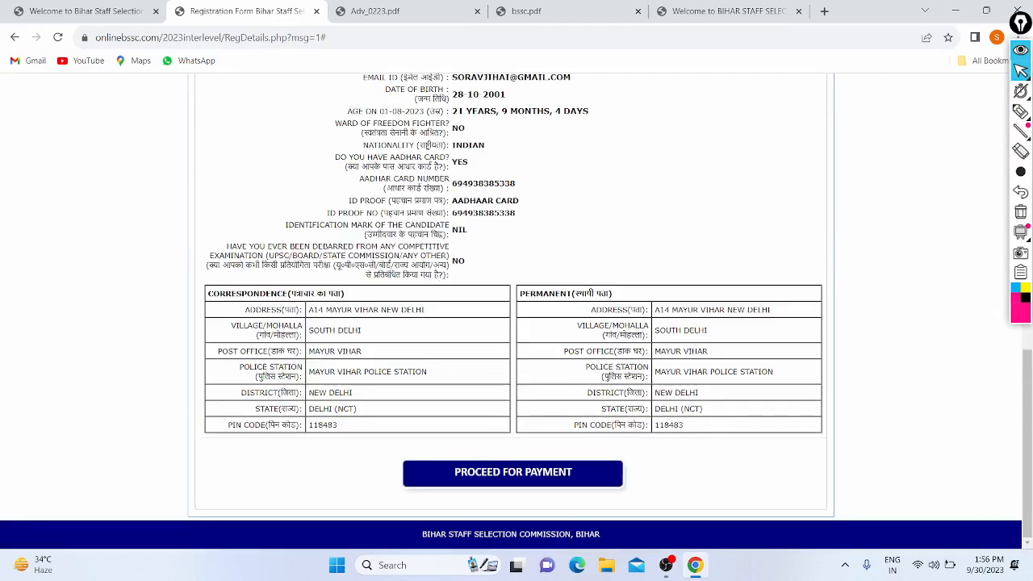
scroll(621, 367, "up", 15)
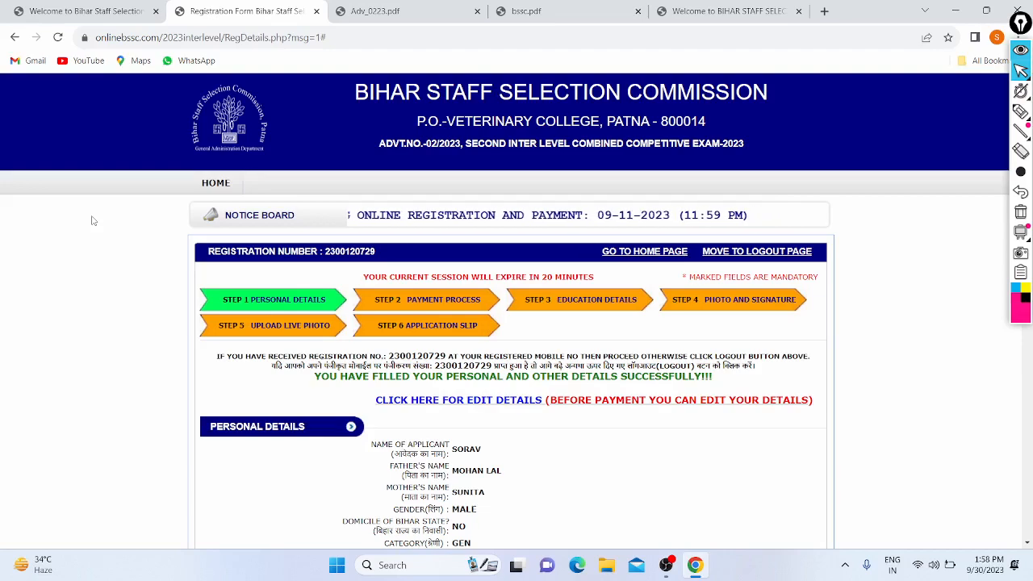
- Minimise Chrome with Win+D to show the Windows desktop
key("super+d")
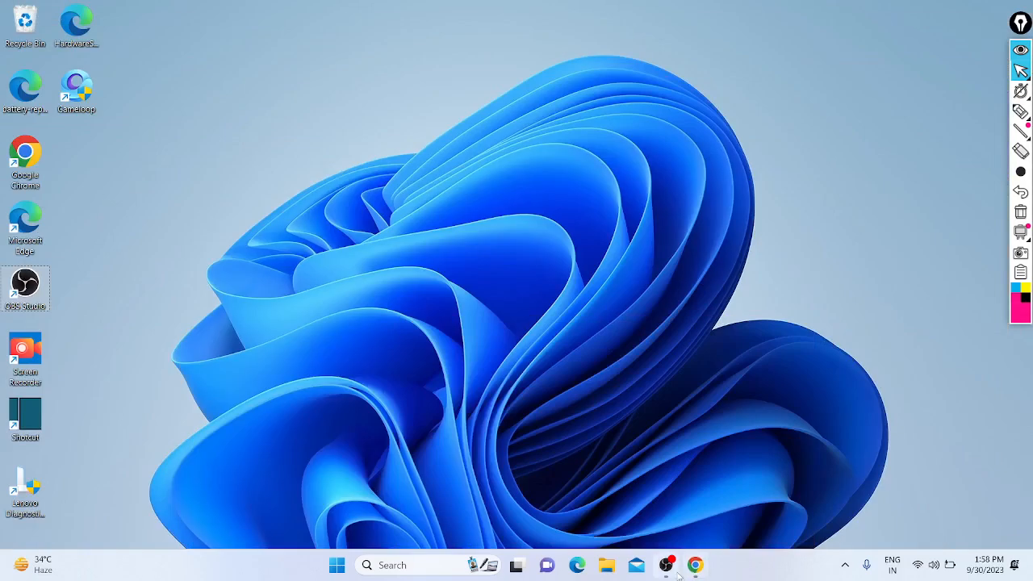